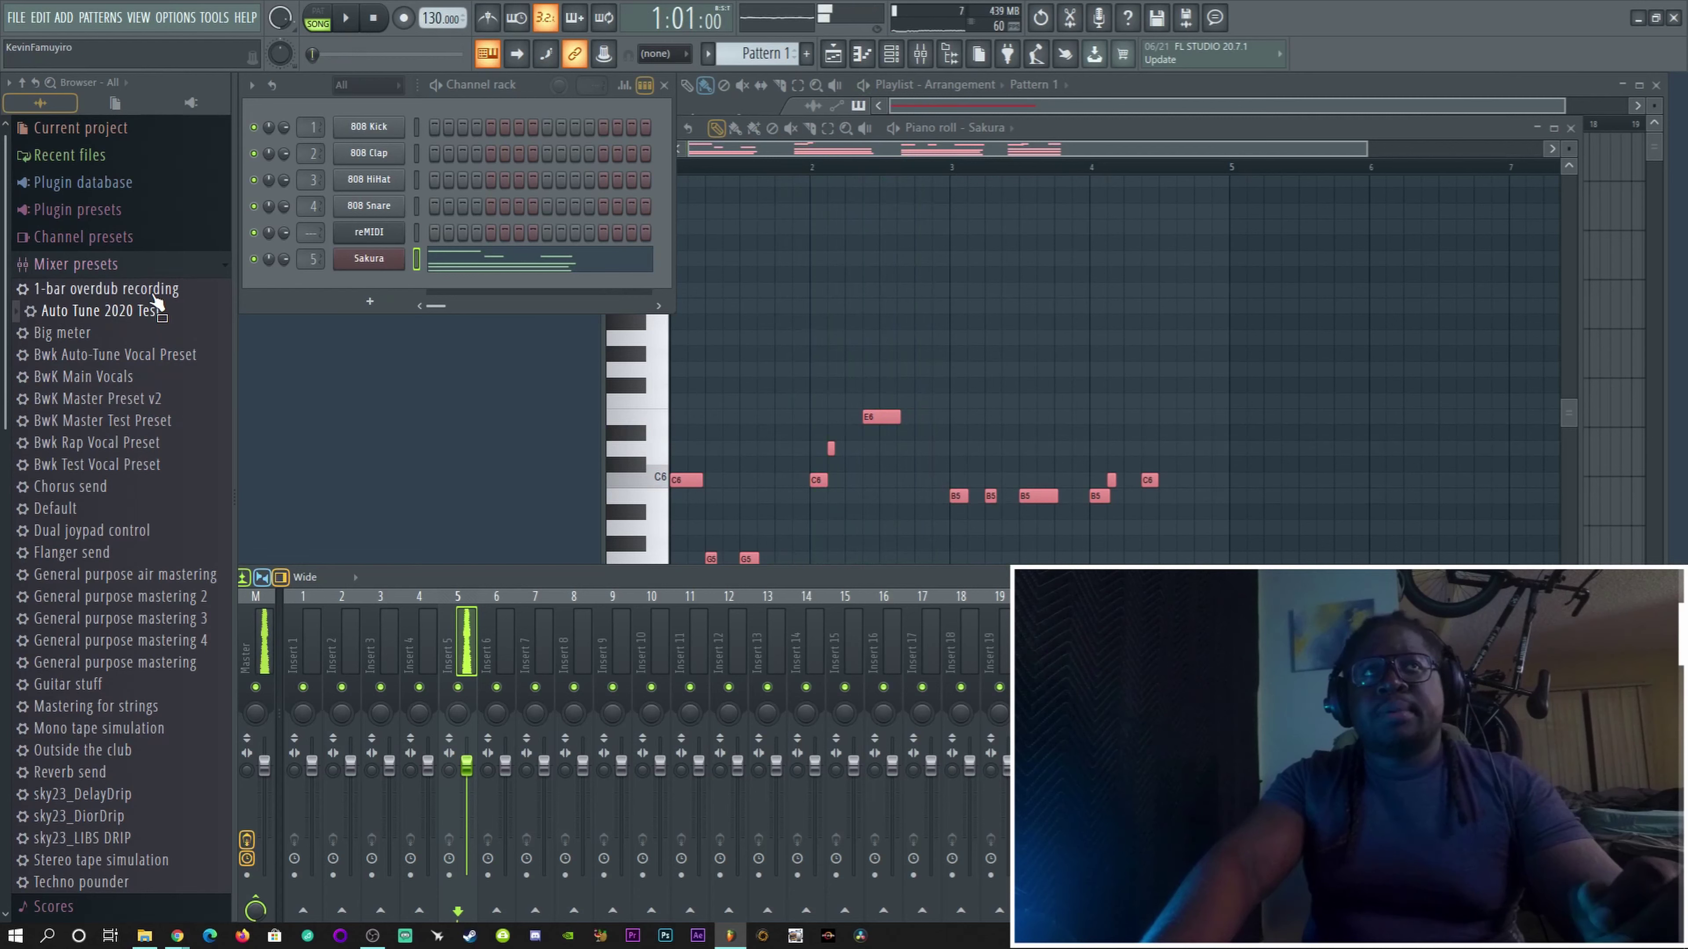
{"action": "left_click_drag", "start_coordinate": [157, 302], "coordinate": [193, 238]}
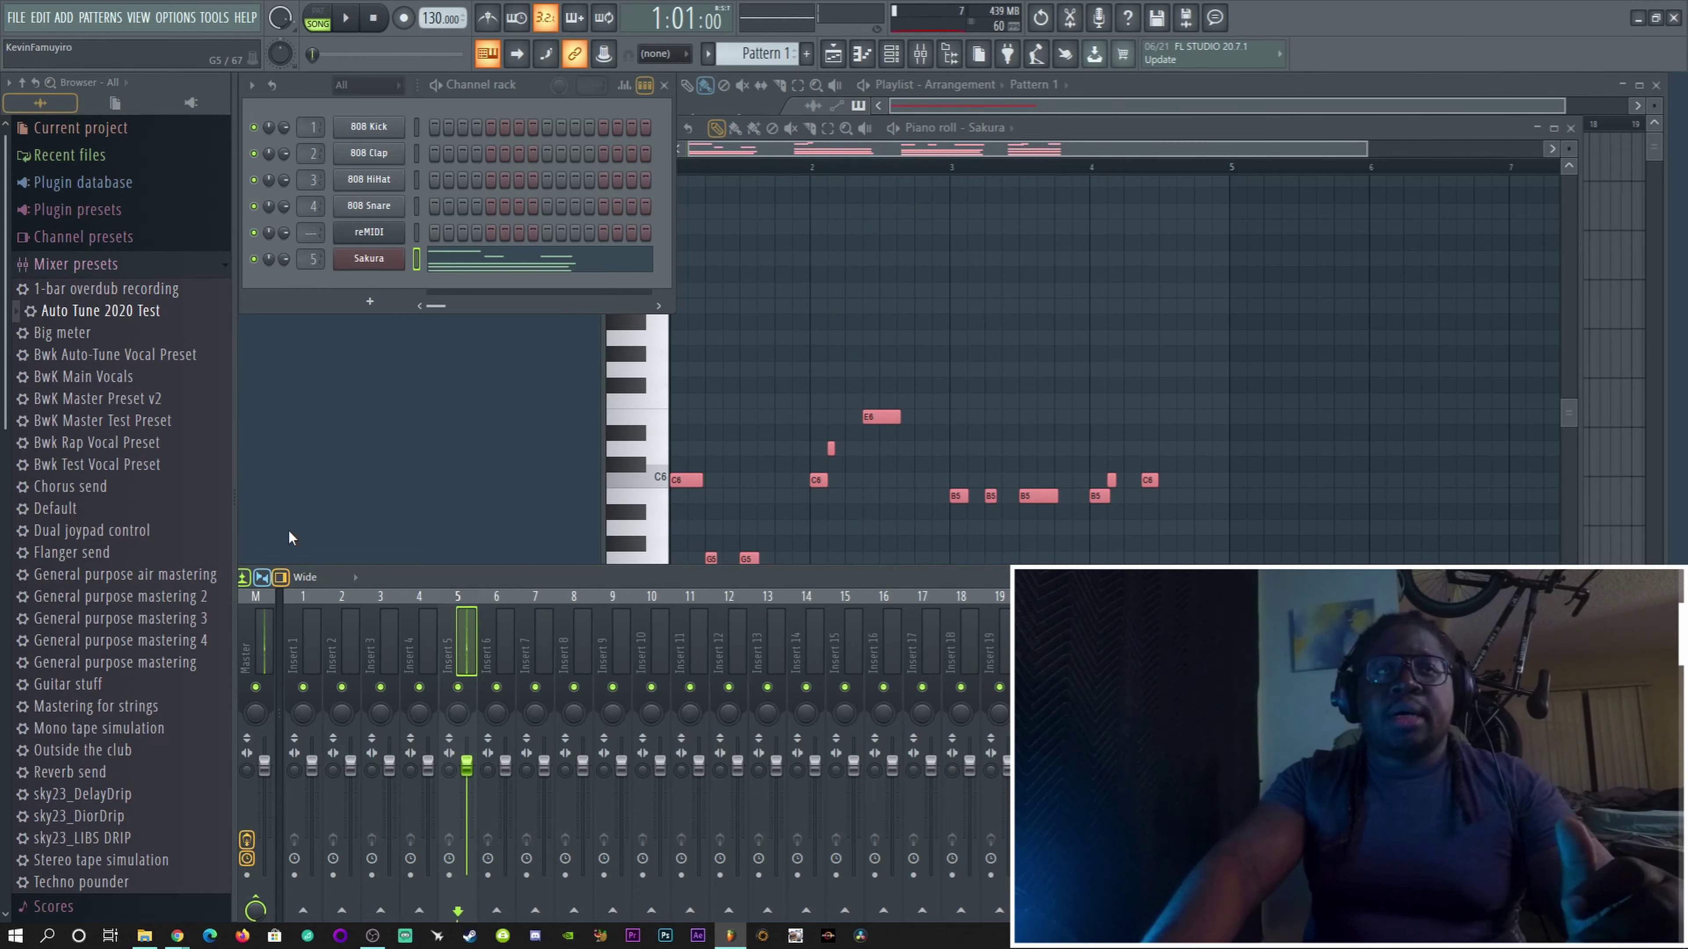
{"action": "scroll", "coordinate": [1271, 332], "scroll_direction": "down", "scroll_amount": 3}
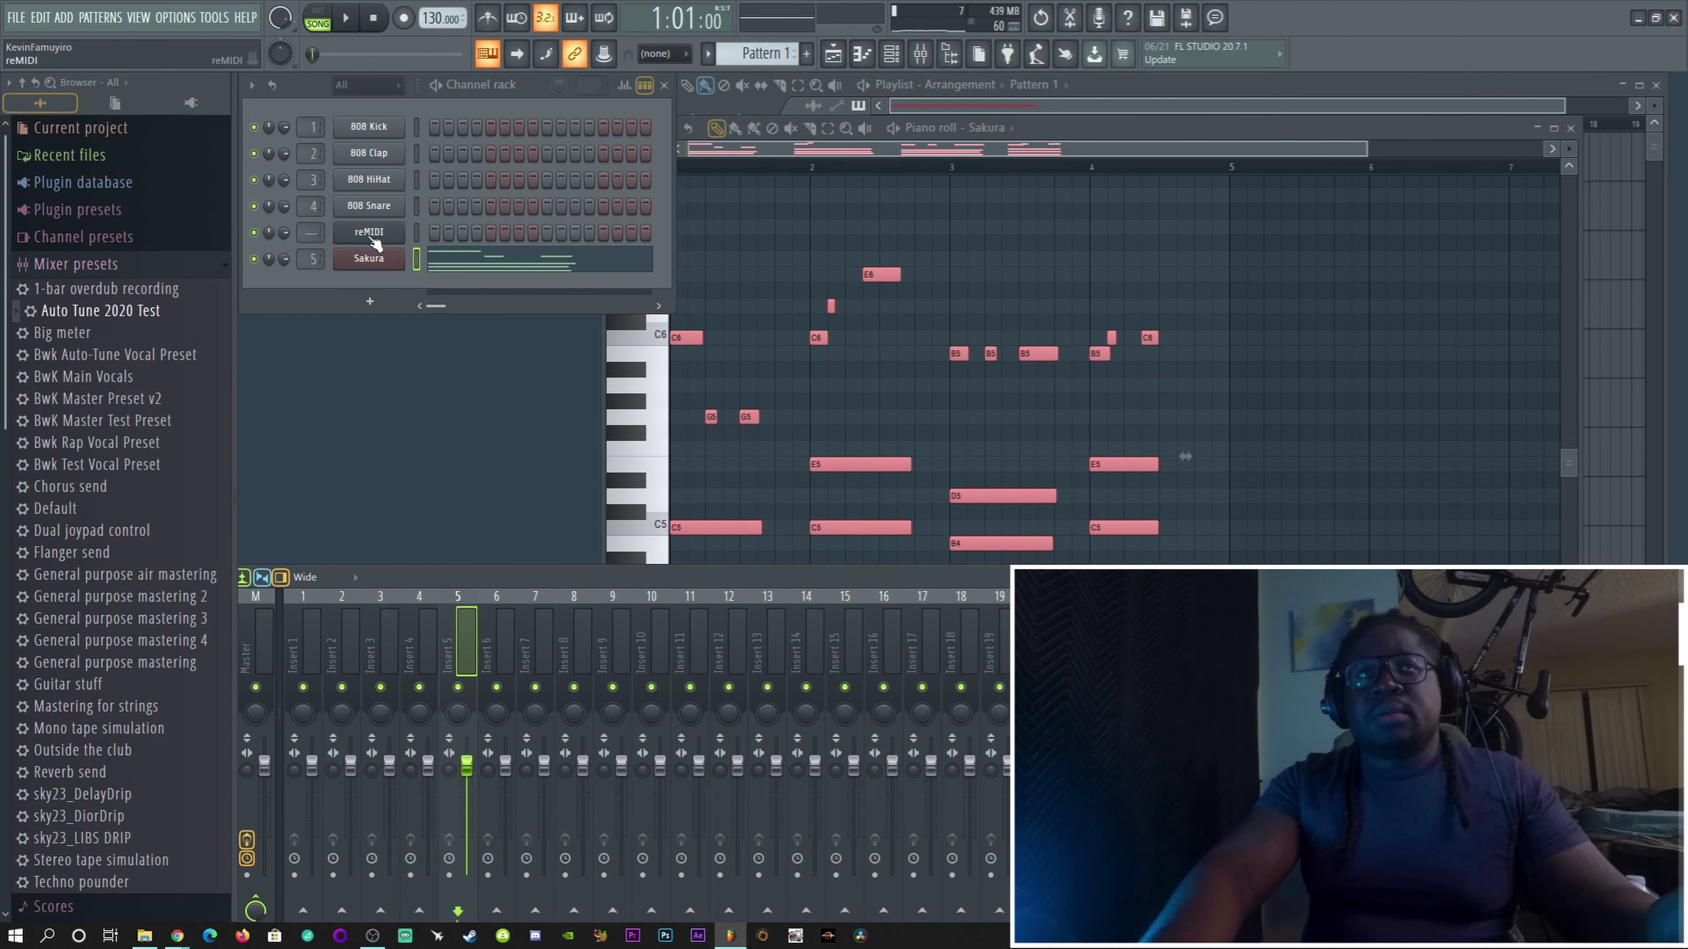
{"action": "scroll", "coordinate": [117, 698], "scroll_direction": "down", "scroll_amount": 4}
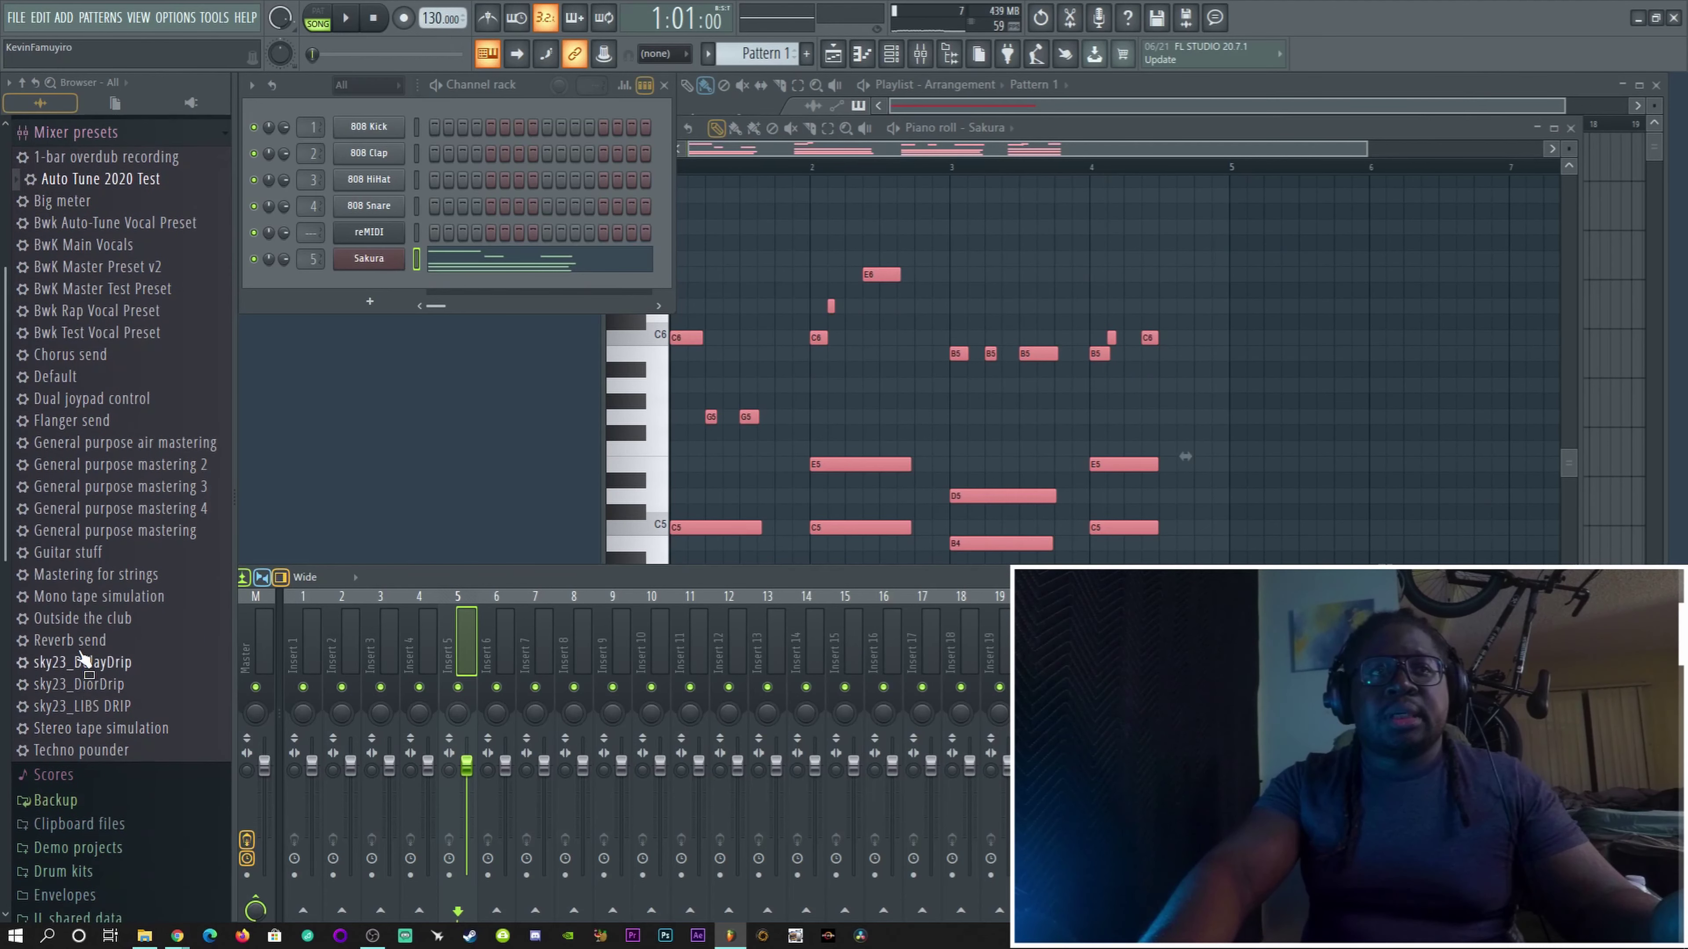
Step: Add a RE4ORM channel to the channel rack and move its plugin window clear of the rack
{"action": "left_click", "coordinate": [367, 303]}
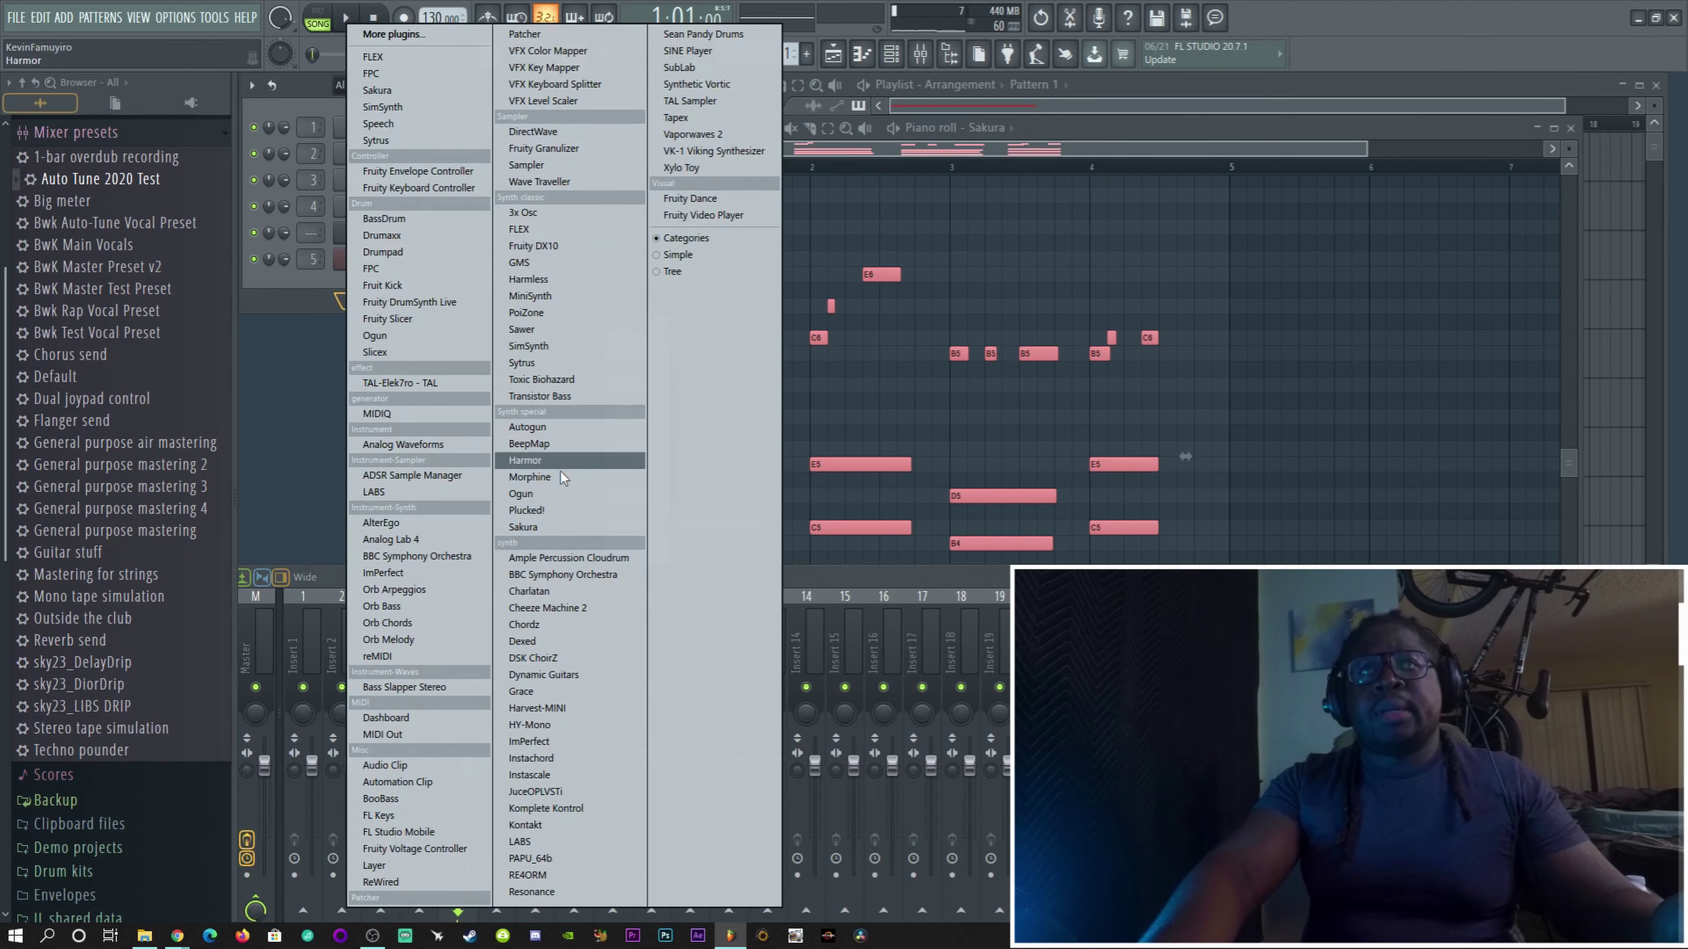
{"action": "left_click", "coordinate": [527, 876]}
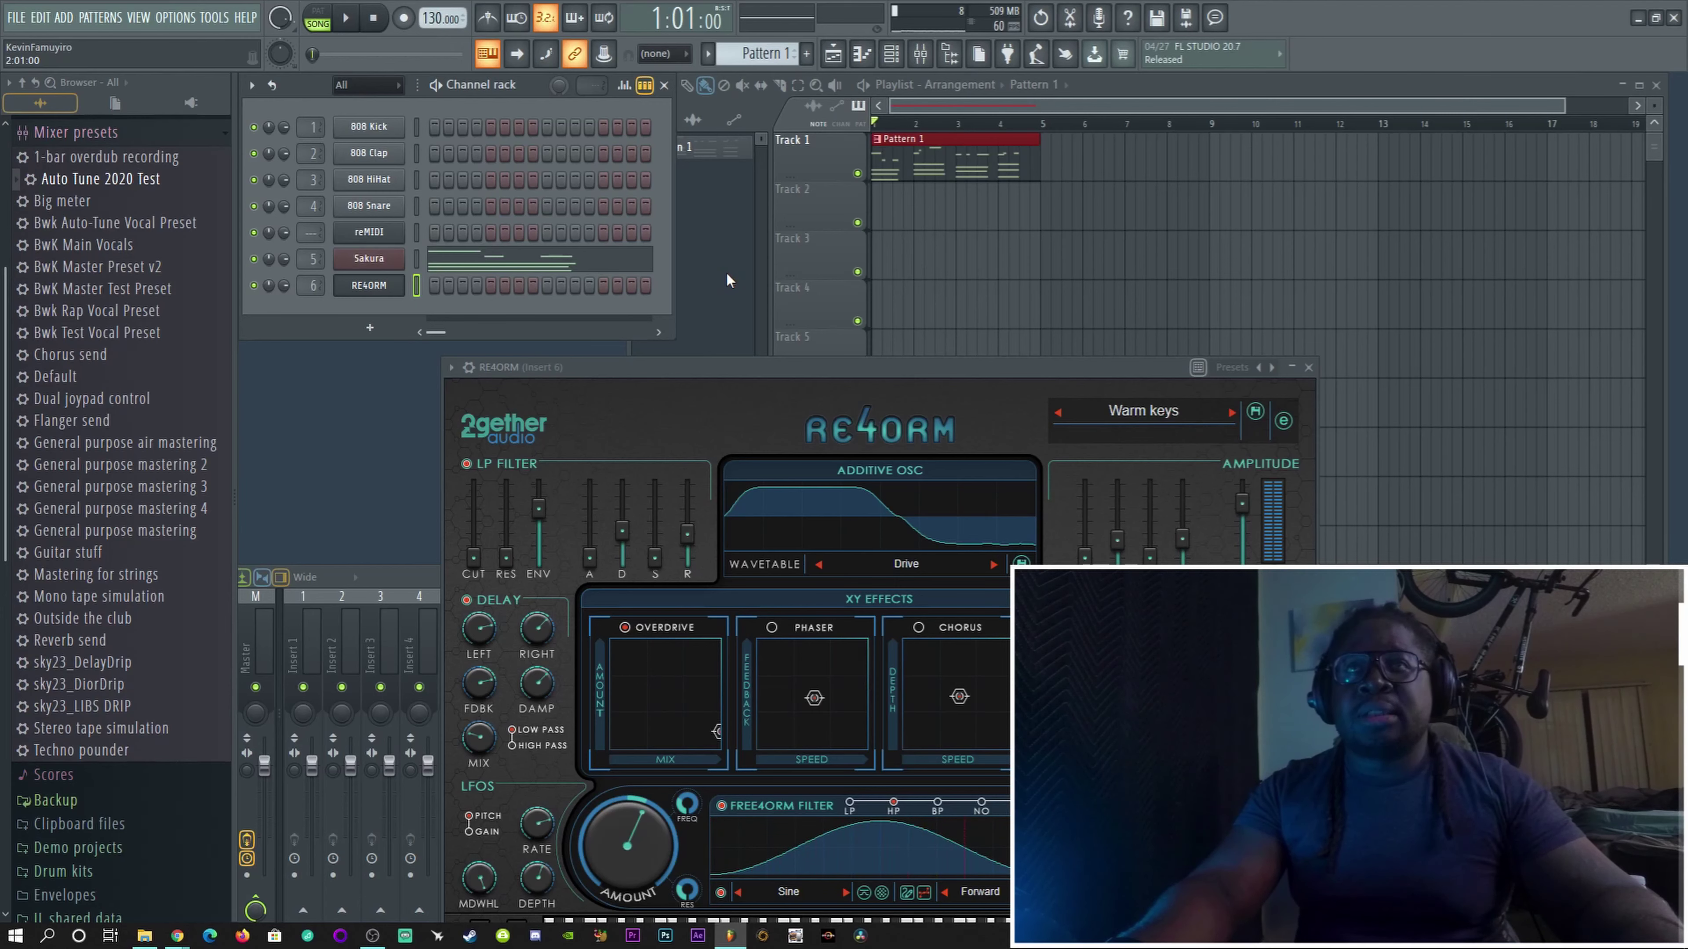
{"action": "left_click_drag", "start_coordinate": [768, 368], "coordinate": [928, 267]}
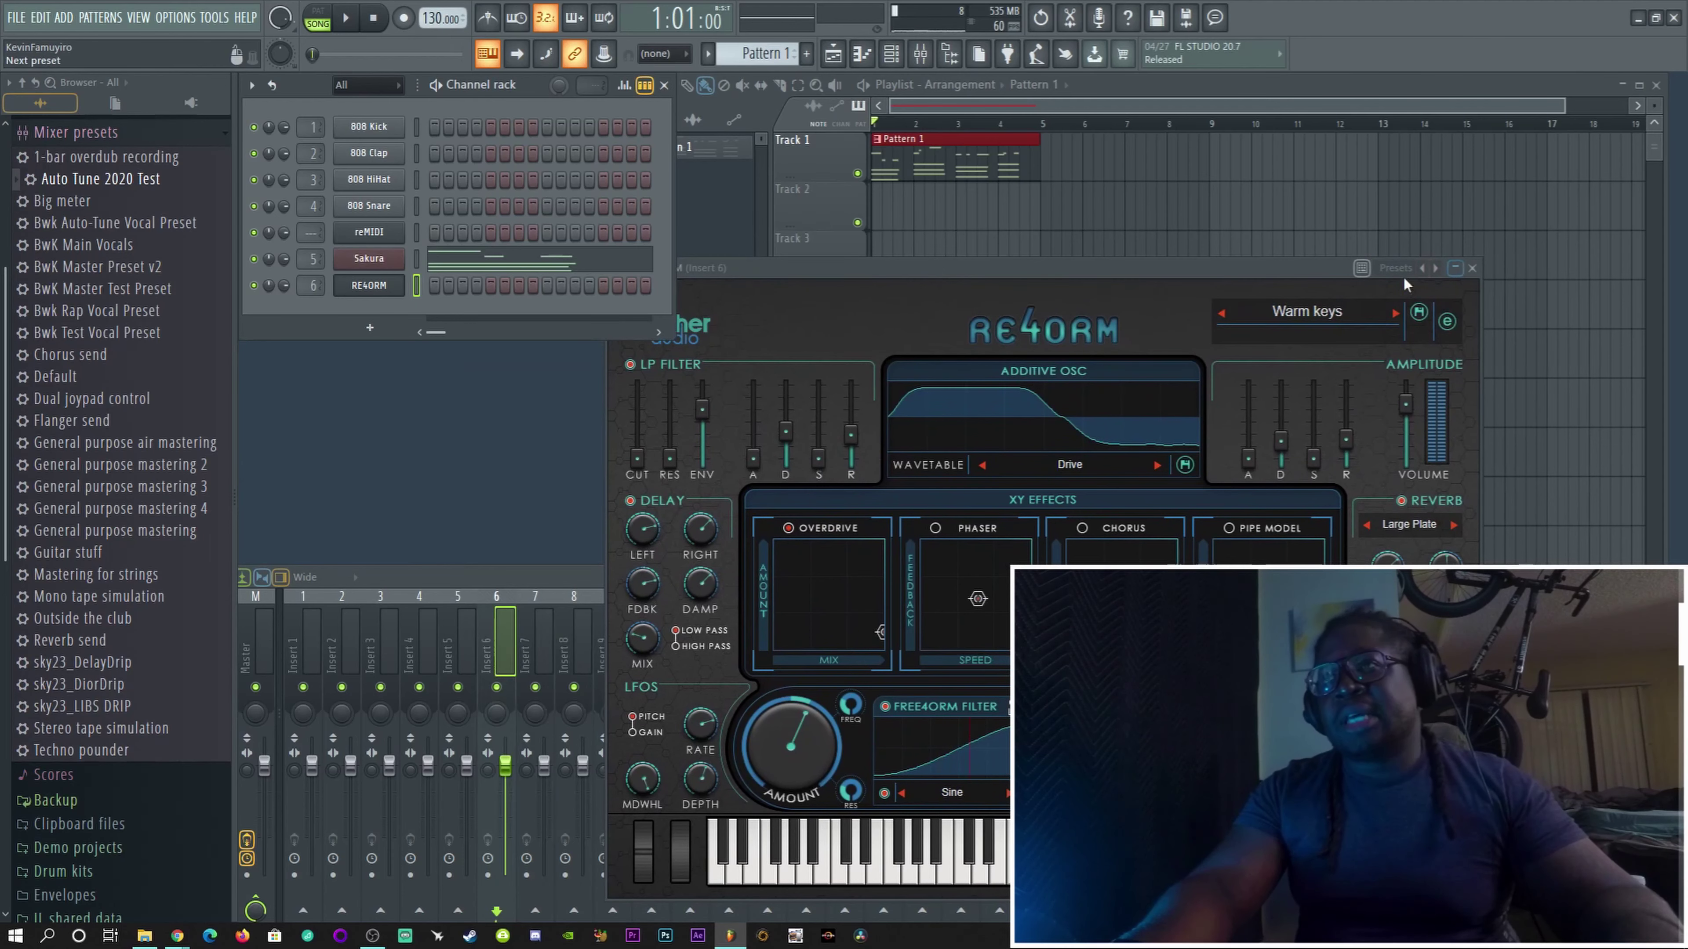
{"action": "left_click_drag", "start_coordinate": [1250, 268], "coordinate": [1445, 284]}
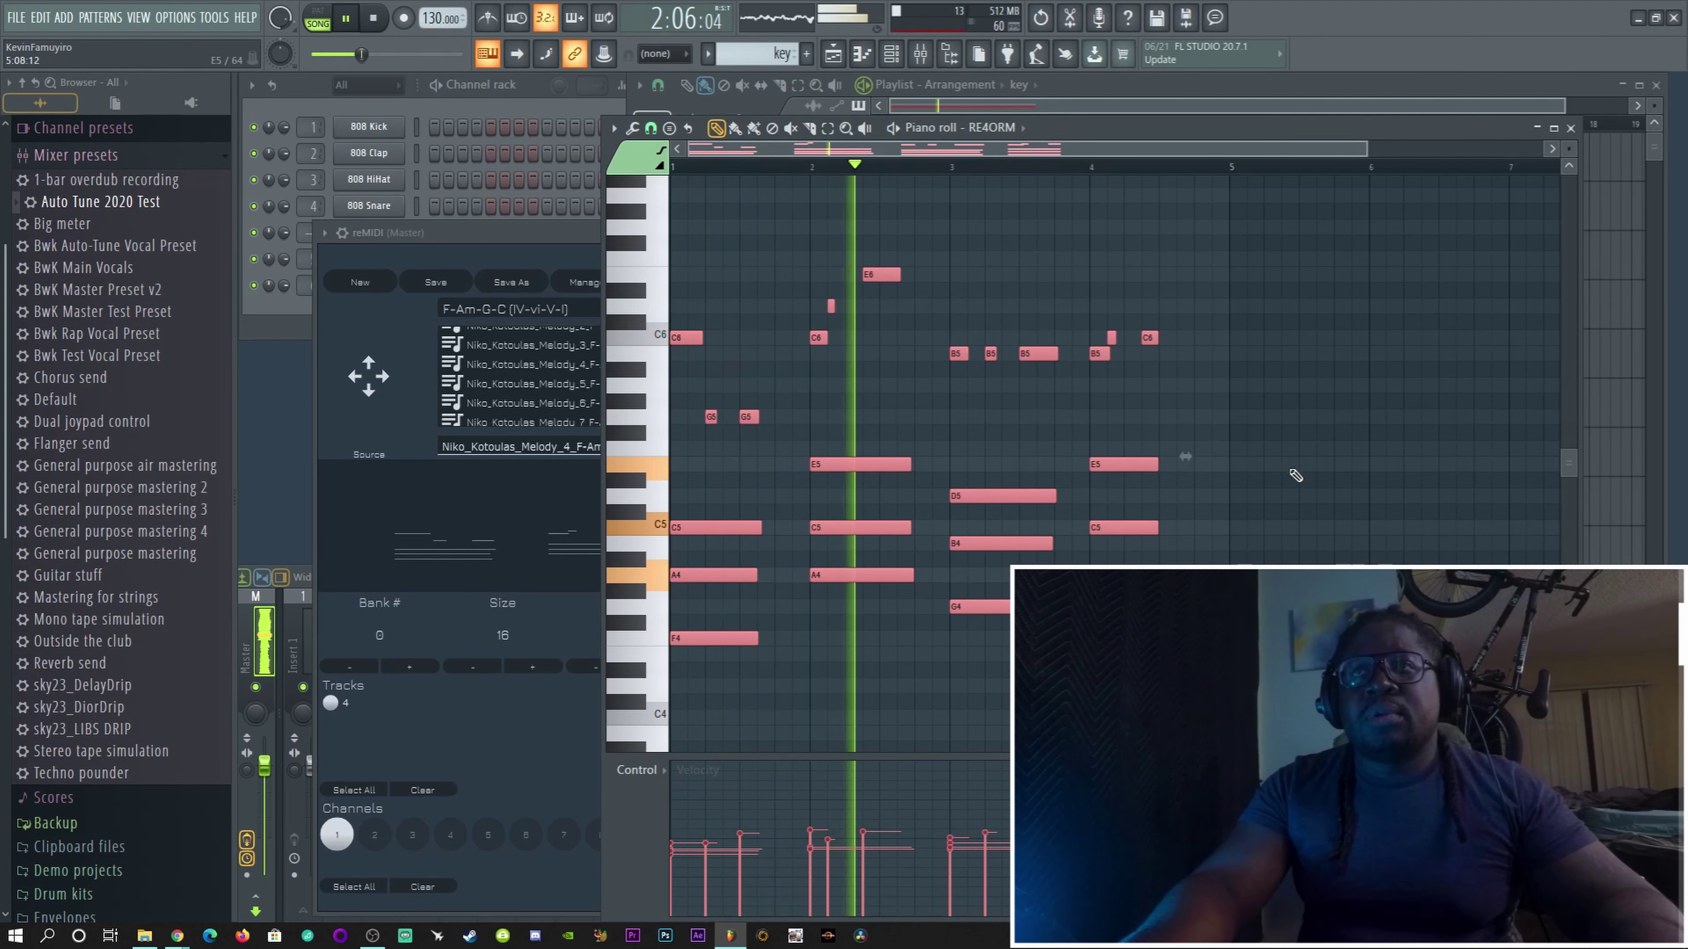
Step: Delete the lower chord notes in the RE4ORM piano roll, keeping only the upper melody notes
{"action": "right_click", "coordinate": [1030, 539]}
{"action": "right_click", "coordinate": [1000, 496]}
{"action": "right_click", "coordinate": [864, 464]}
{"action": "right_click", "coordinate": [836, 576]}
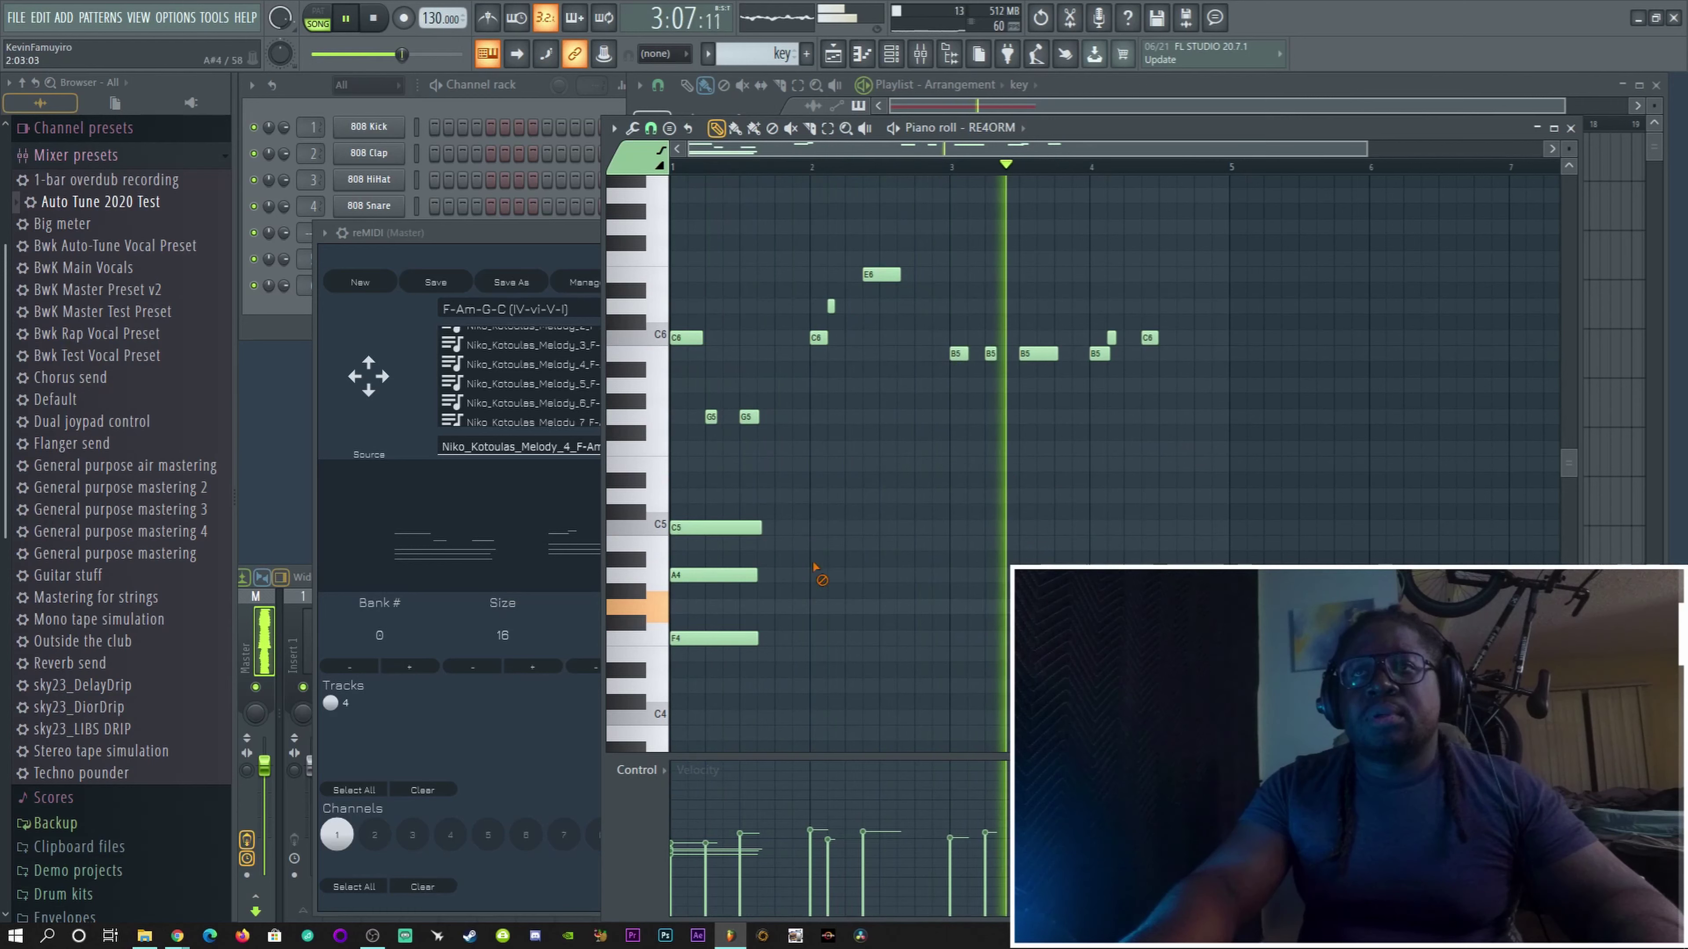
{"action": "right_click", "coordinate": [857, 527]}
{"action": "right_click", "coordinate": [714, 575]}
{"action": "right_click", "coordinate": [733, 555]}
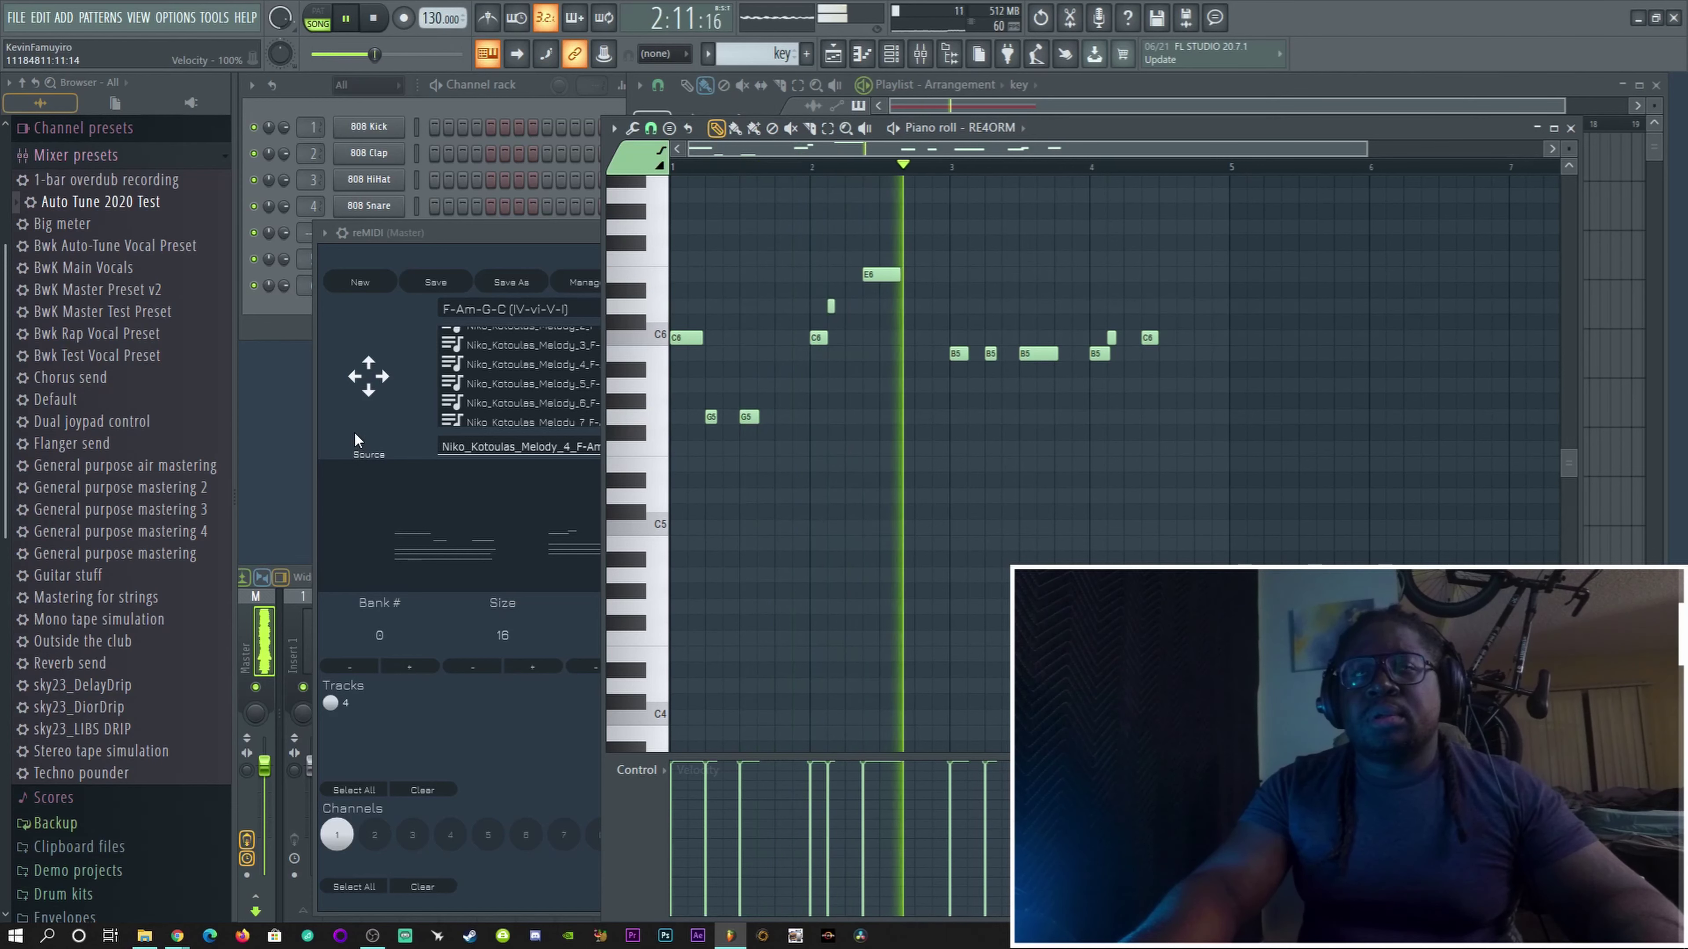
Step: Load Niko_Kotoulas_Melody_9_F-Am-G-C in reMIDI, place it in the RE4ORM piano roll and play it back
{"action": "key", "text": "space"}
{"action": "left_click", "coordinate": [383, 442]}
{"action": "scroll", "coordinate": [540, 424], "scroll_direction": "down", "scroll_amount": 1}
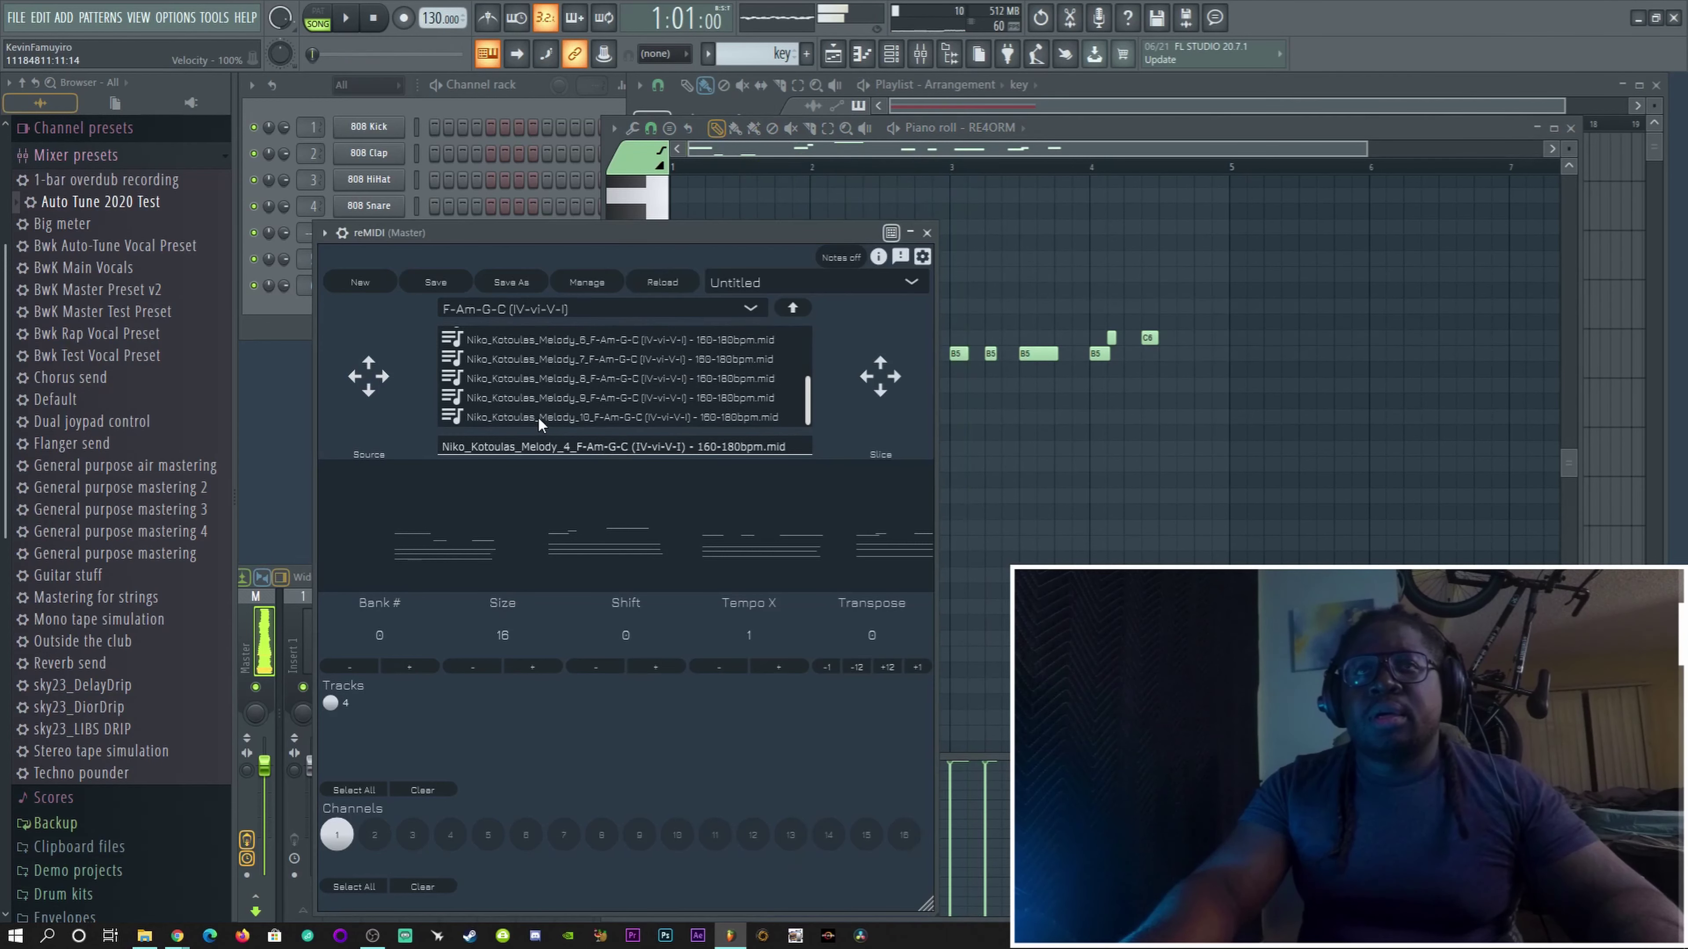
{"action": "left_click", "coordinate": [548, 399]}
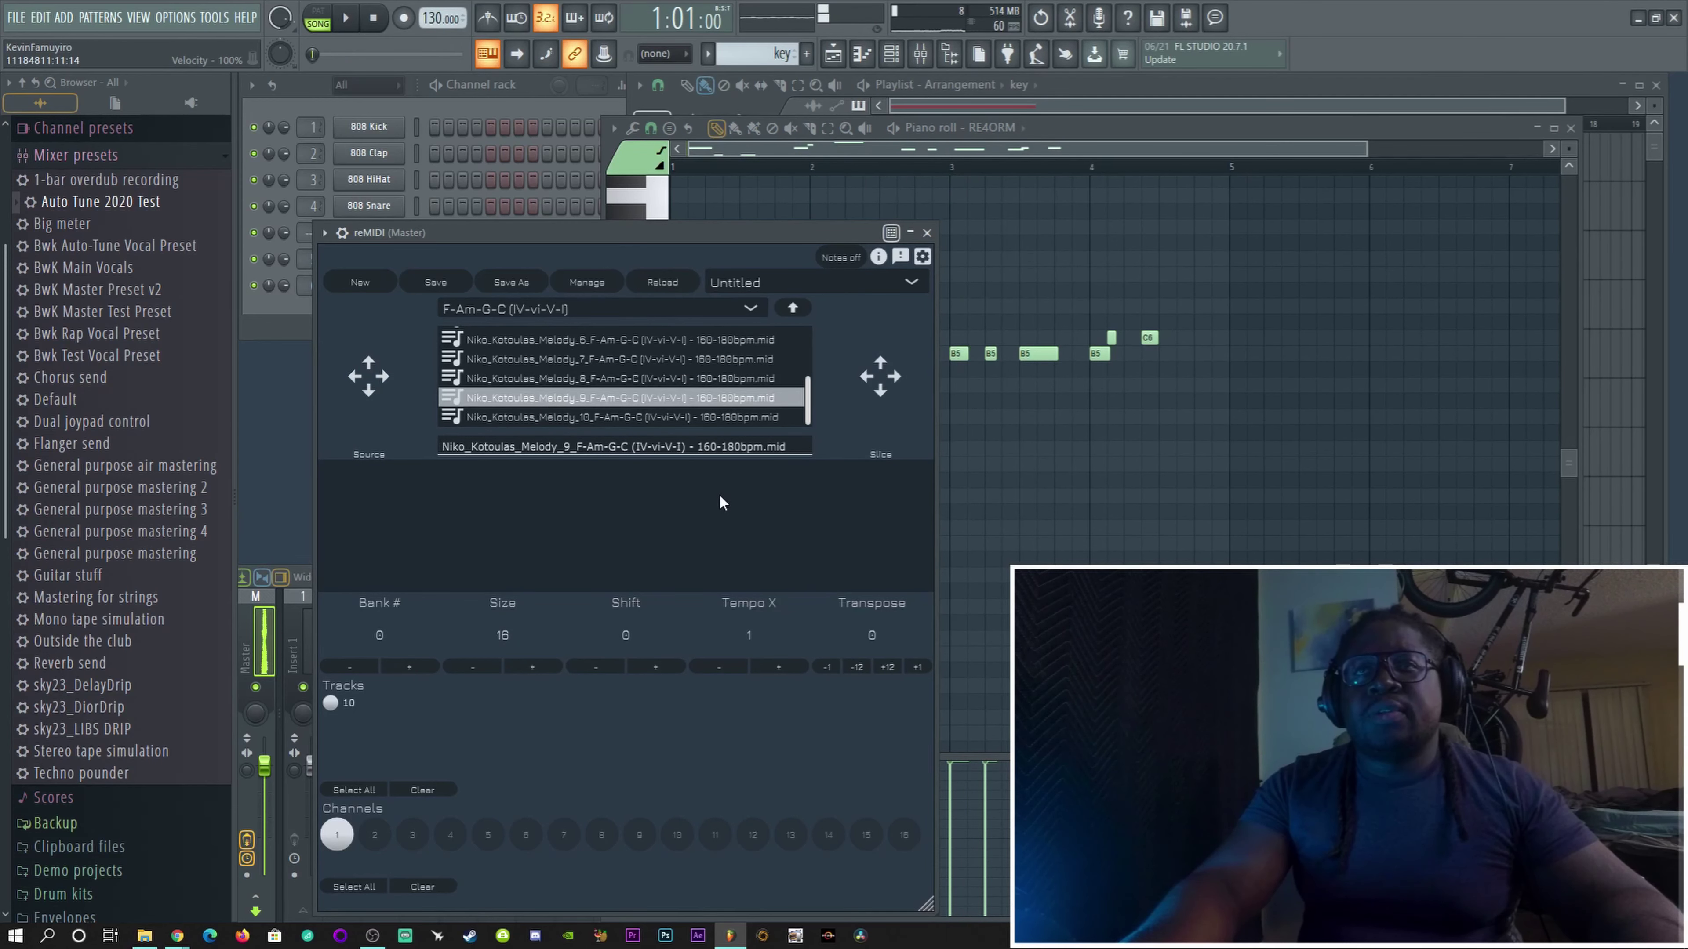
{"action": "left_click_drag", "start_coordinate": [370, 395], "coordinate": [897, 466]}
{"action": "key", "text": "space"}
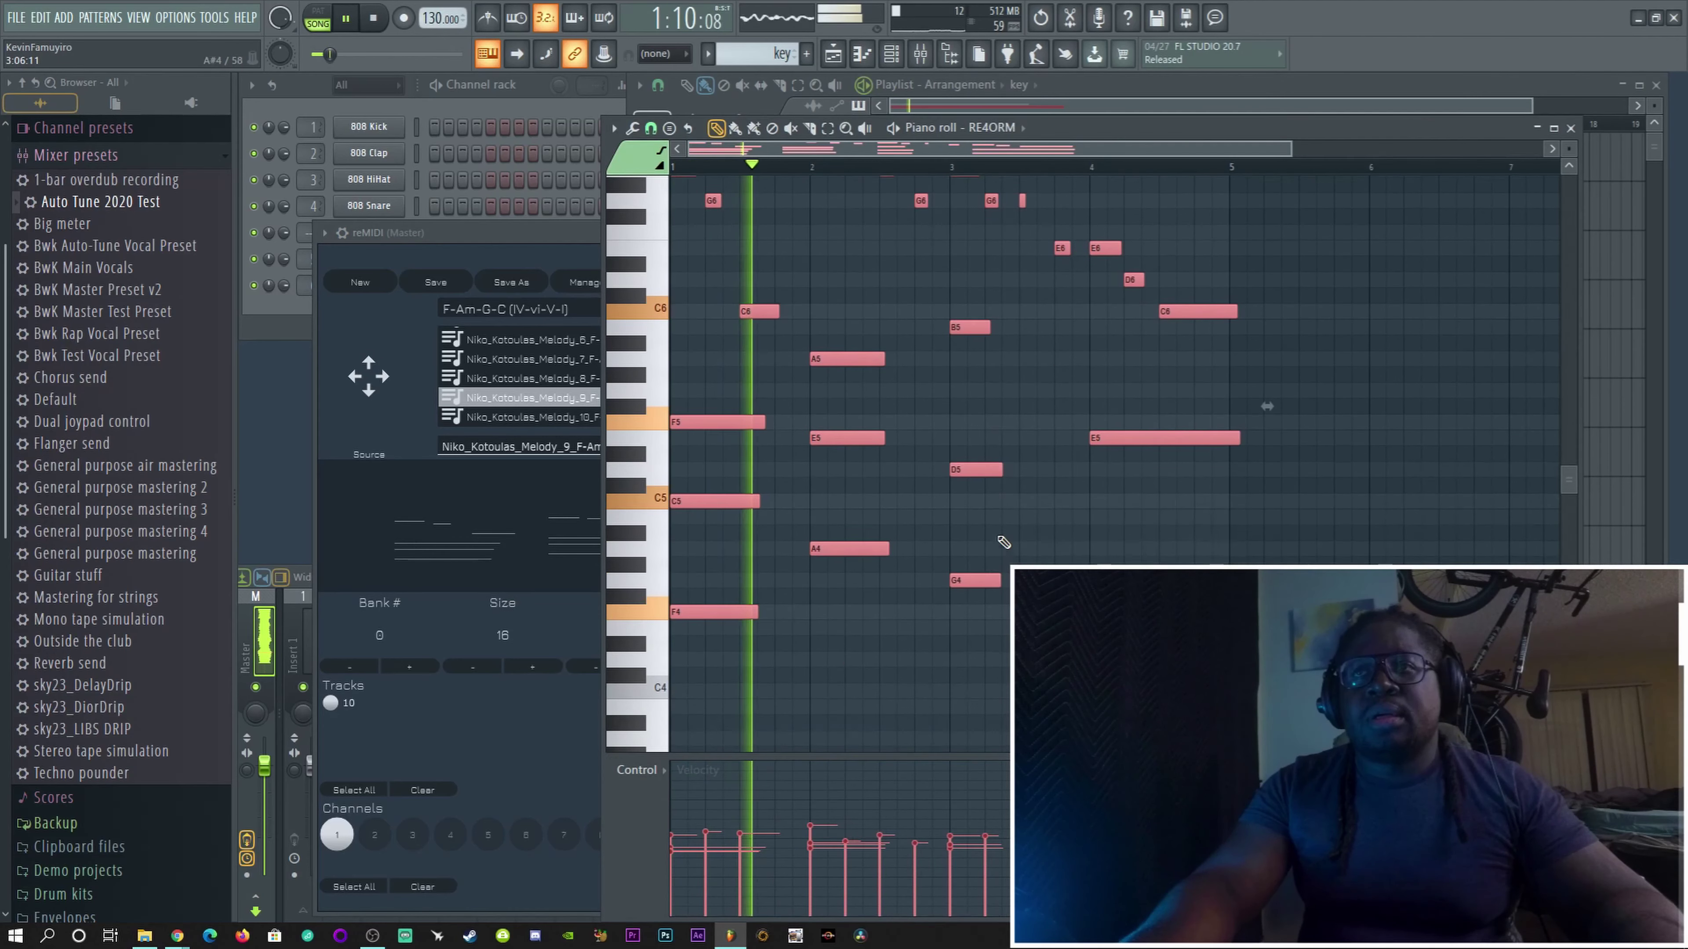
{"action": "scroll", "coordinate": [1004, 537], "scroll_direction": "up", "scroll_amount": 1}
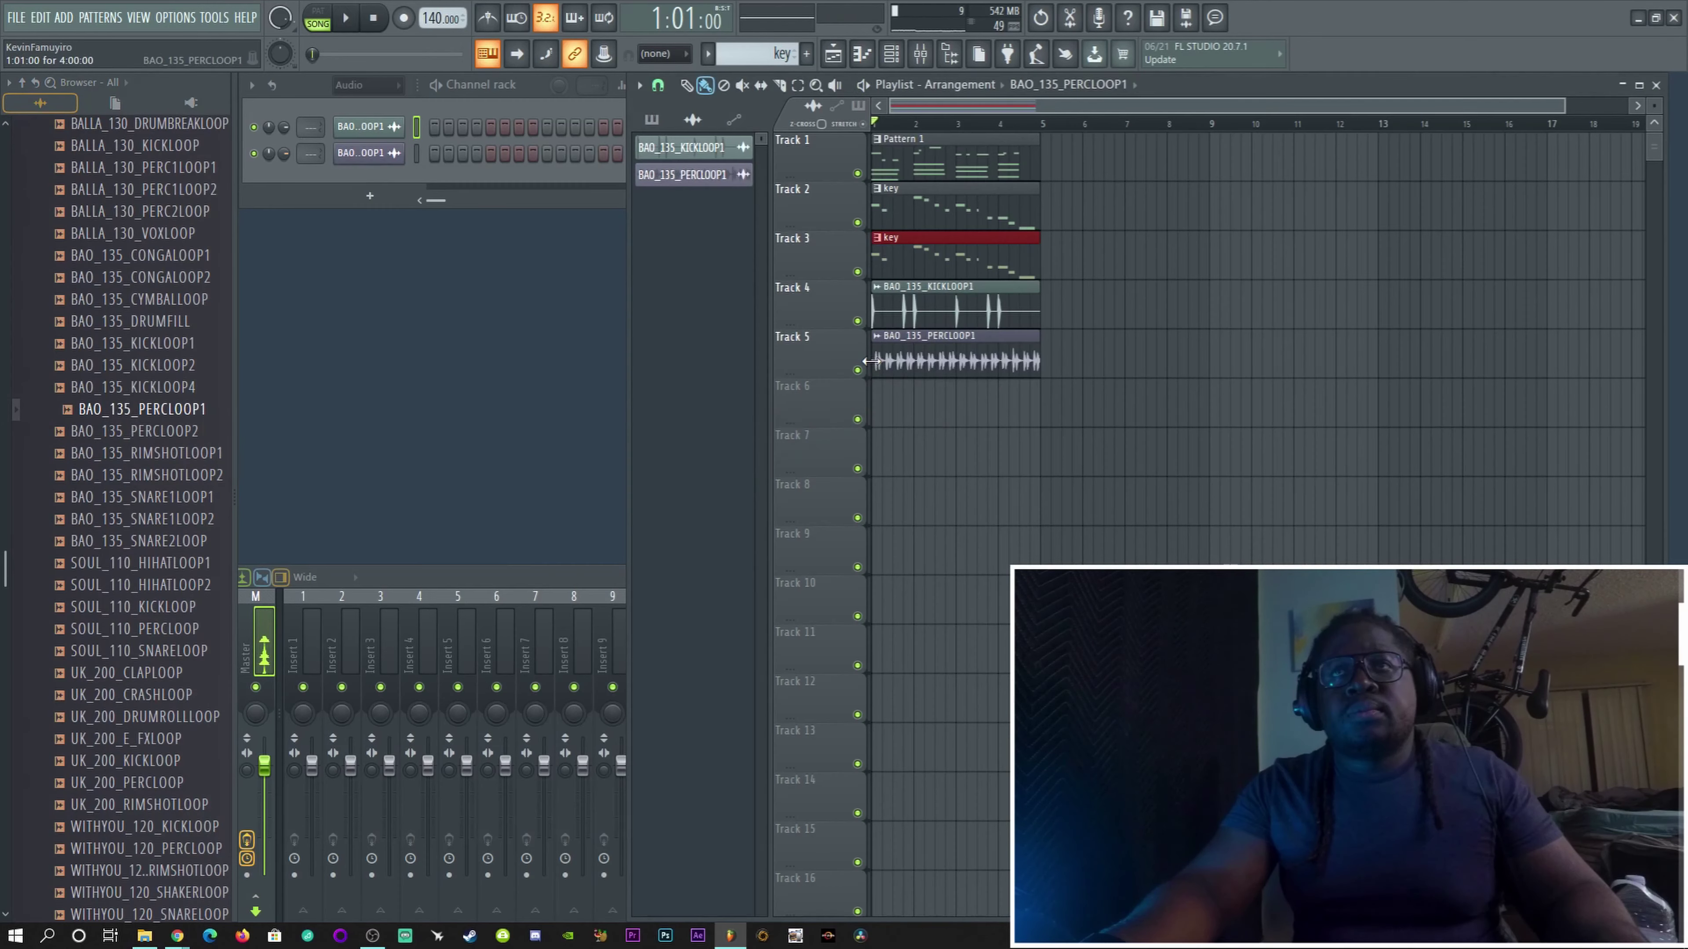
Step: Route the BAO_135_PERCLOOP1 channel to mixer insert 8 during playback and delete the AHWACH rimshot loop channel
{"action": "key", "text": "space"}
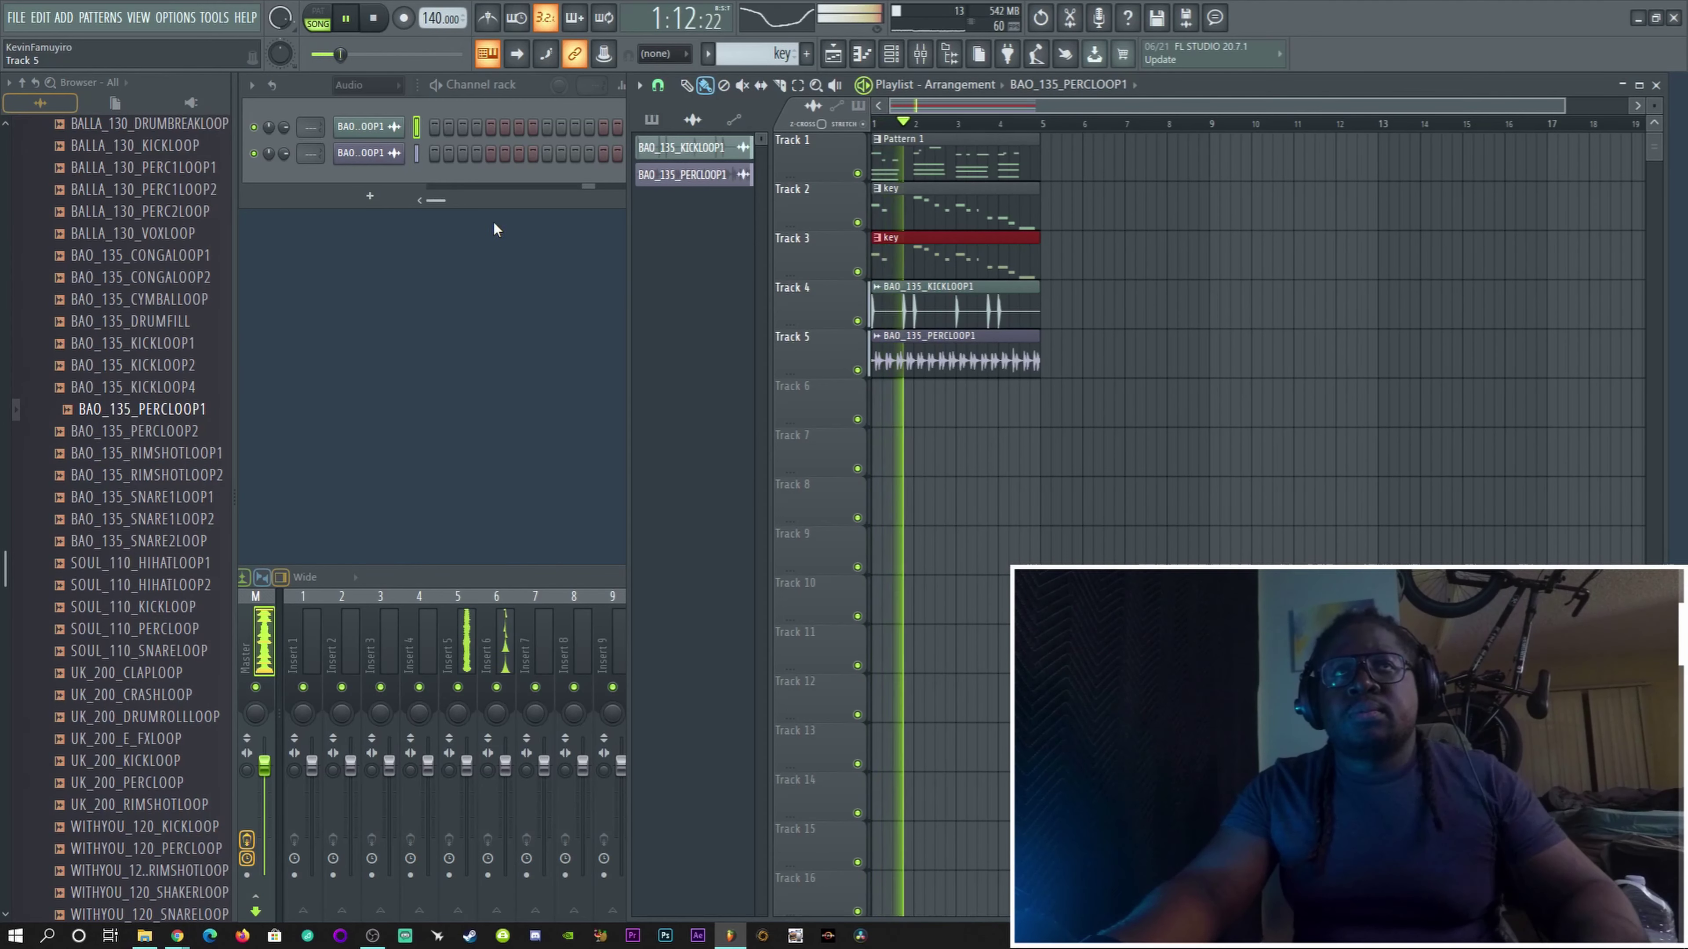
{"action": "mouse_move", "coordinate": [315, 163]}
{"action": "left_mouse_down"}
{"action": "mouse_move", "coordinate": [316, 135]}
{"action": "mouse_move", "coordinate": [315, 158]}
{"action": "left_mouse_up"}
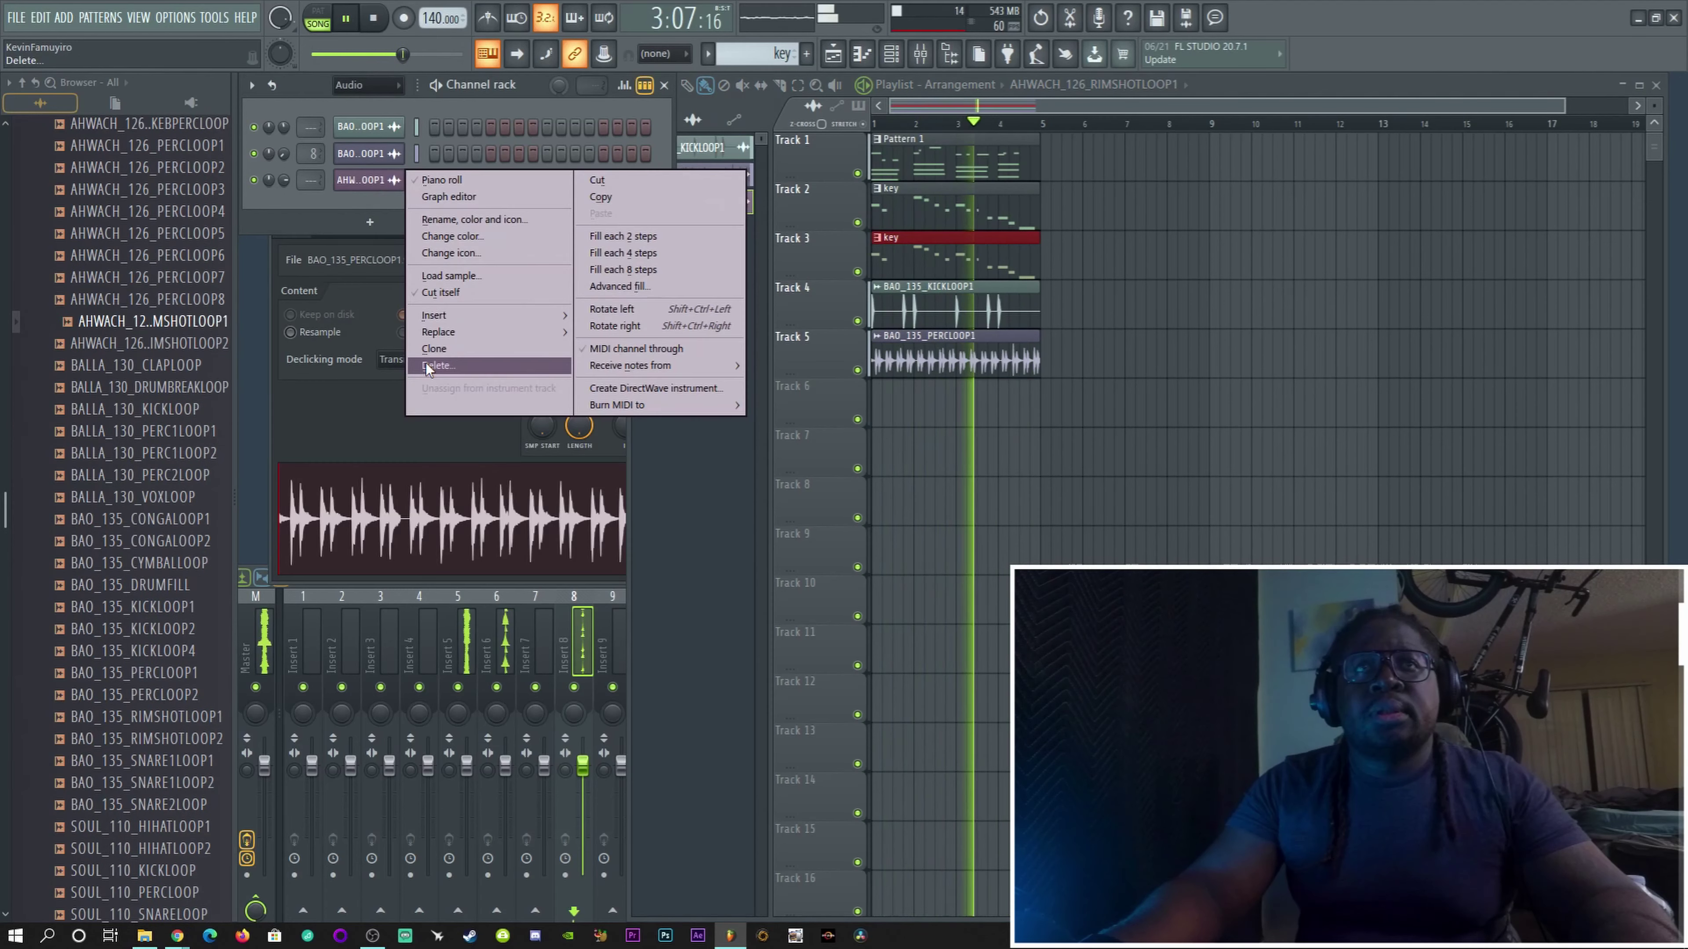
{"action": "left_click", "coordinate": [427, 366]}
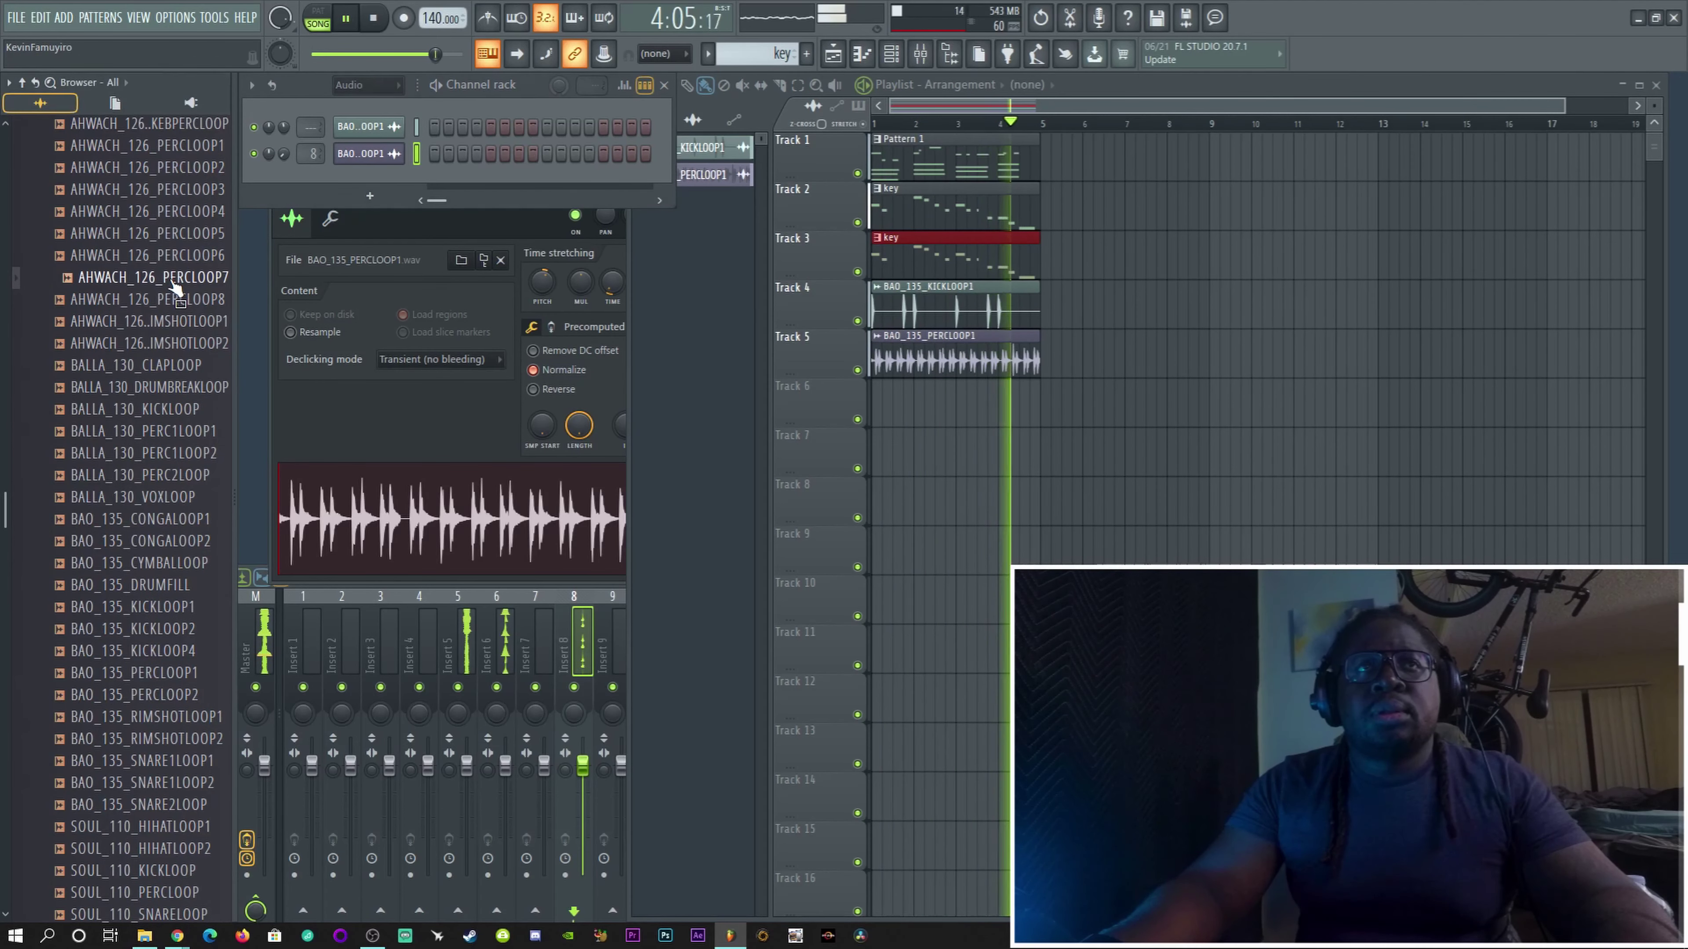
Step: Place AHWACH_126_PERCLOOP7 at the start of Track 6 and BALLA_130_CLAPLOOP at the start of Track 7
{"action": "left_click_drag", "start_coordinate": [170, 284], "coordinate": [871, 408]}
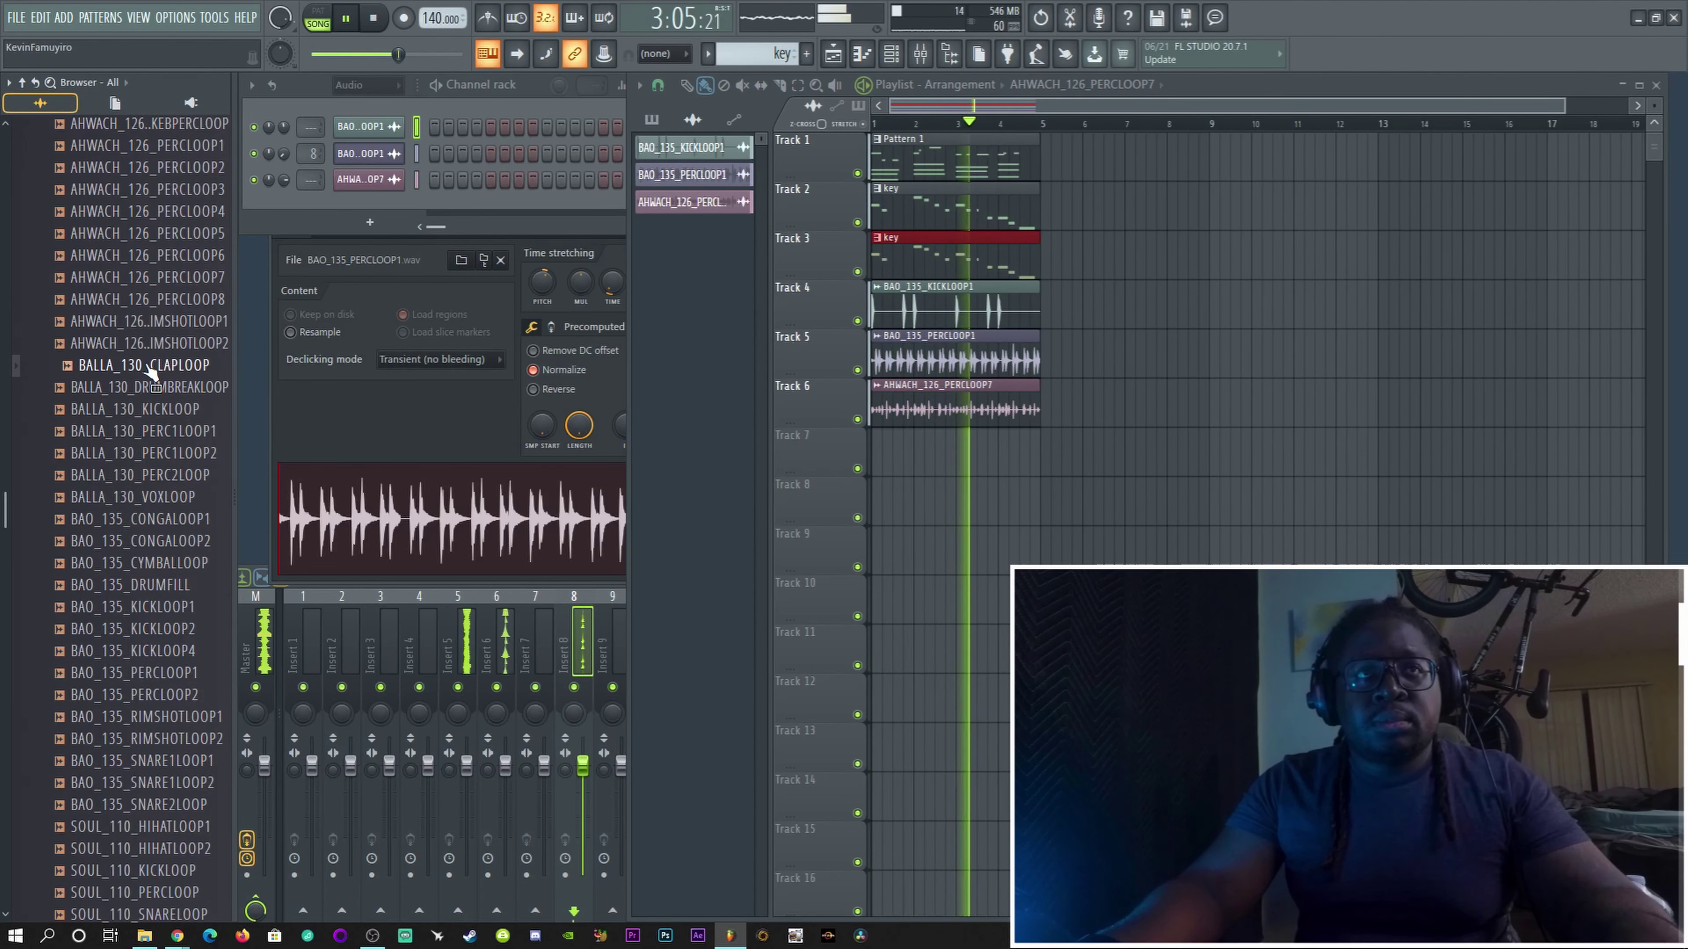
{"action": "left_click_drag", "start_coordinate": [149, 369], "coordinate": [874, 460]}
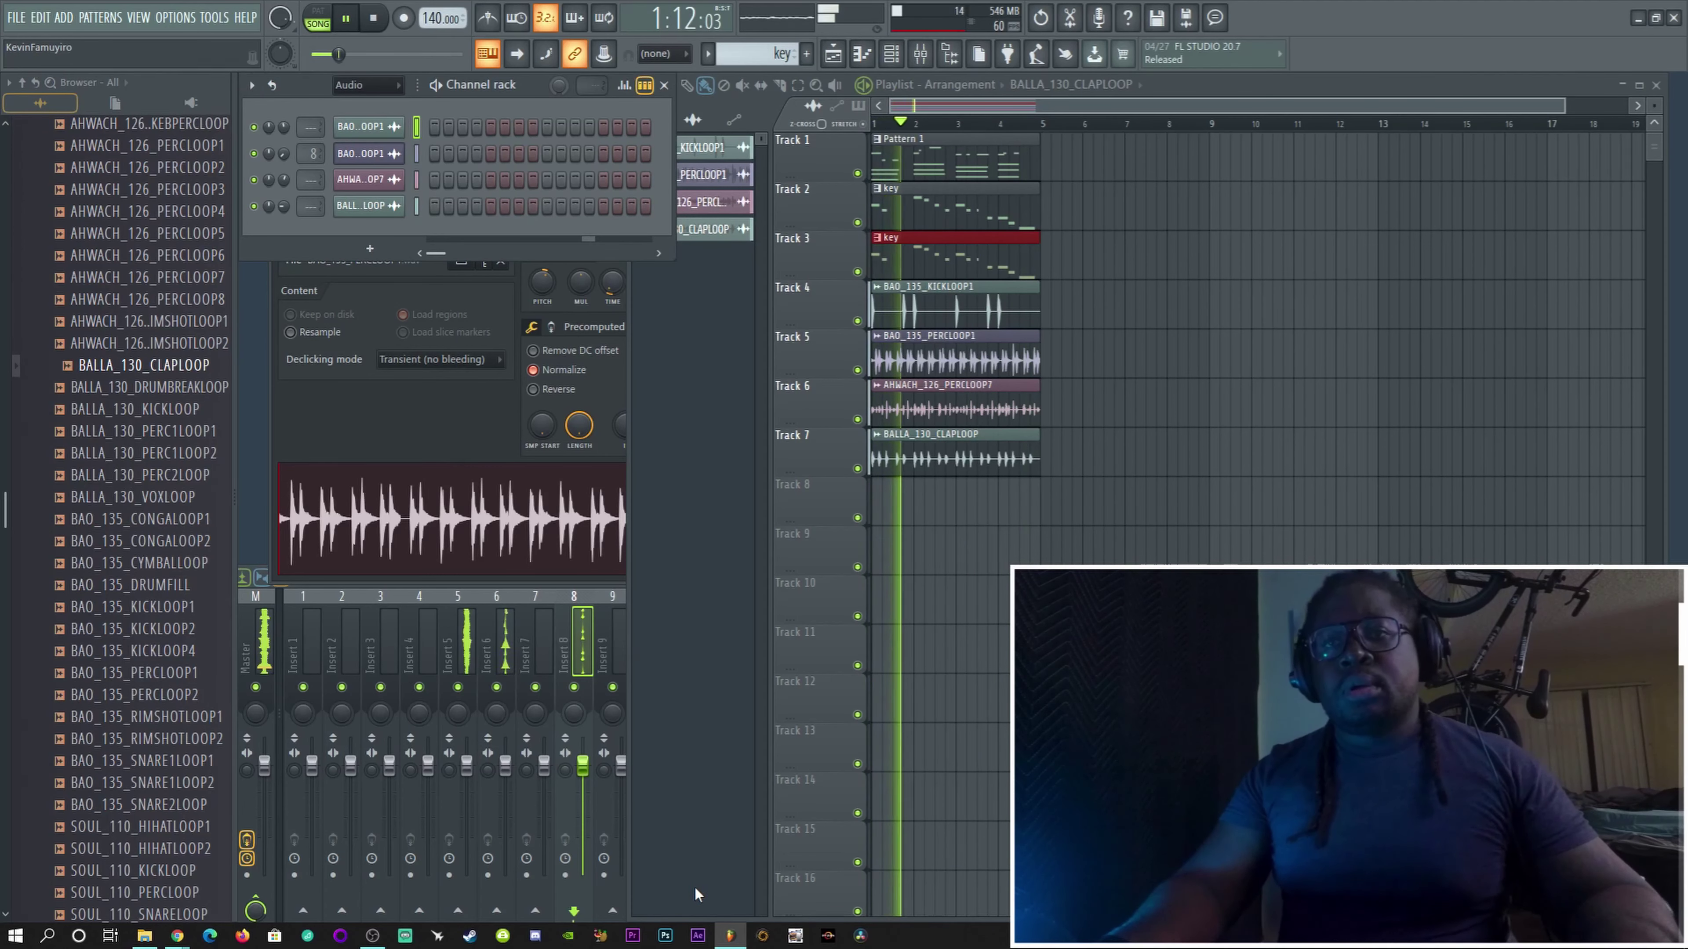
Step: Add a new pattern and shift the first F2 bass note in the SubLab piano roll to start at 1:01:06
{"action": "left_click", "coordinate": [705, 910]}
{"action": "left_click", "coordinate": [651, 121]}
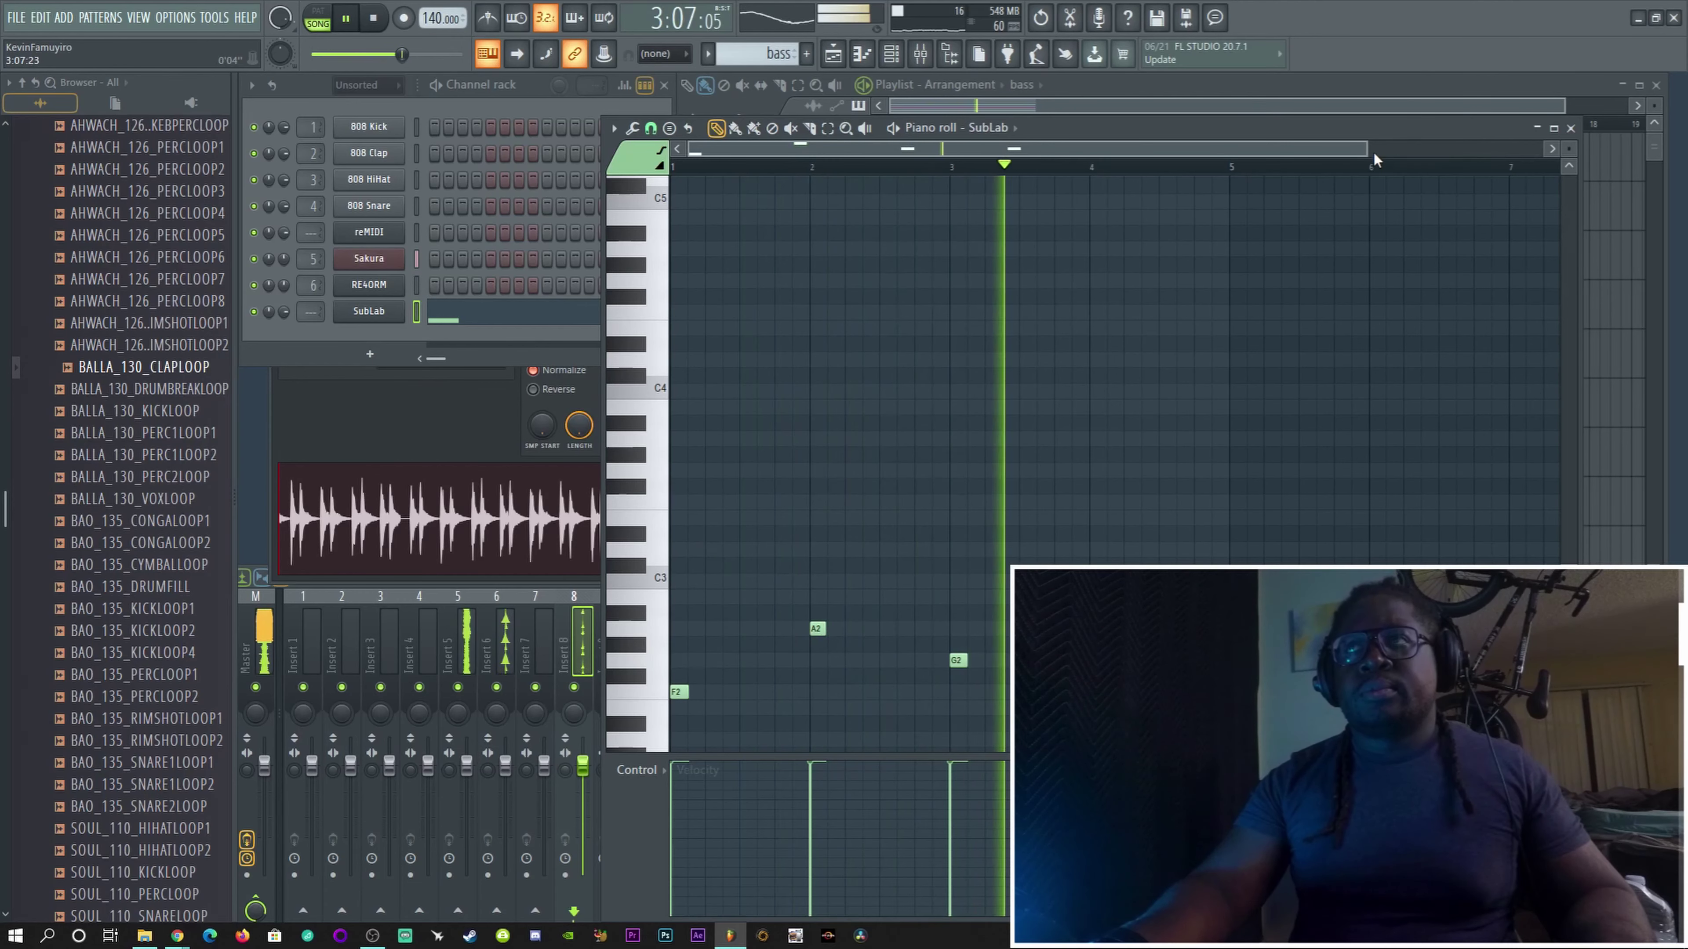
{"action": "left_click_drag", "start_coordinate": [1367, 150], "coordinate": [709, 154]}
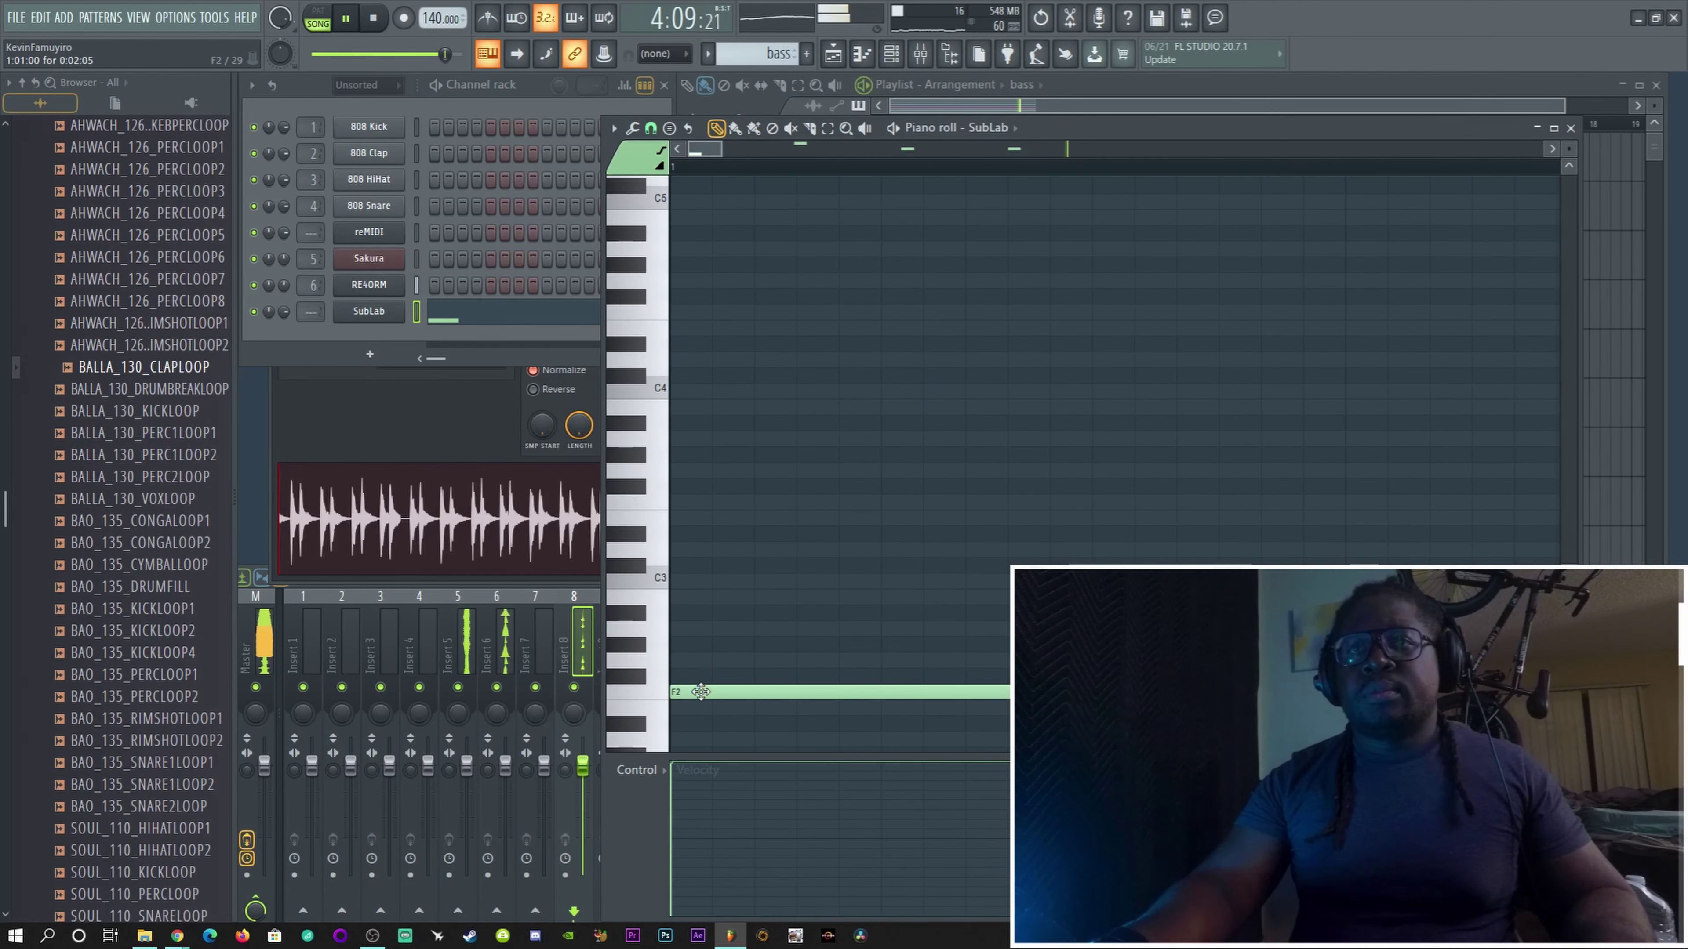
{"action": "left_click_drag", "start_coordinate": [713, 693], "coordinate": [736, 695]}
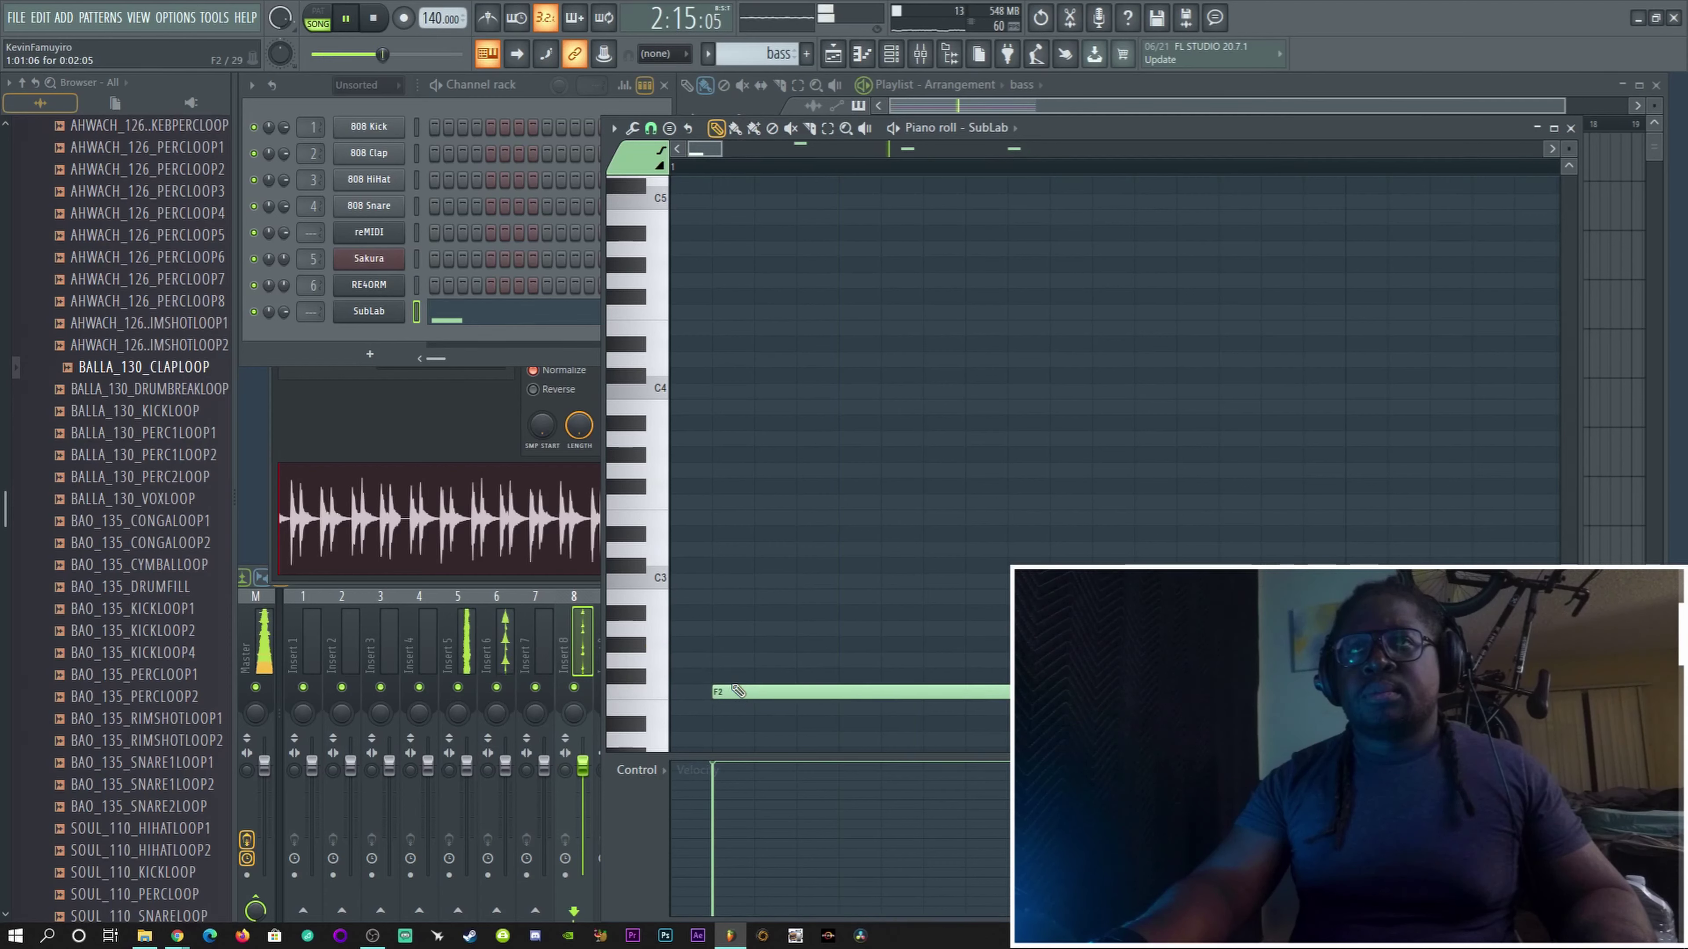
{"action": "left_click_drag", "start_coordinate": [694, 153], "coordinate": [815, 164]}
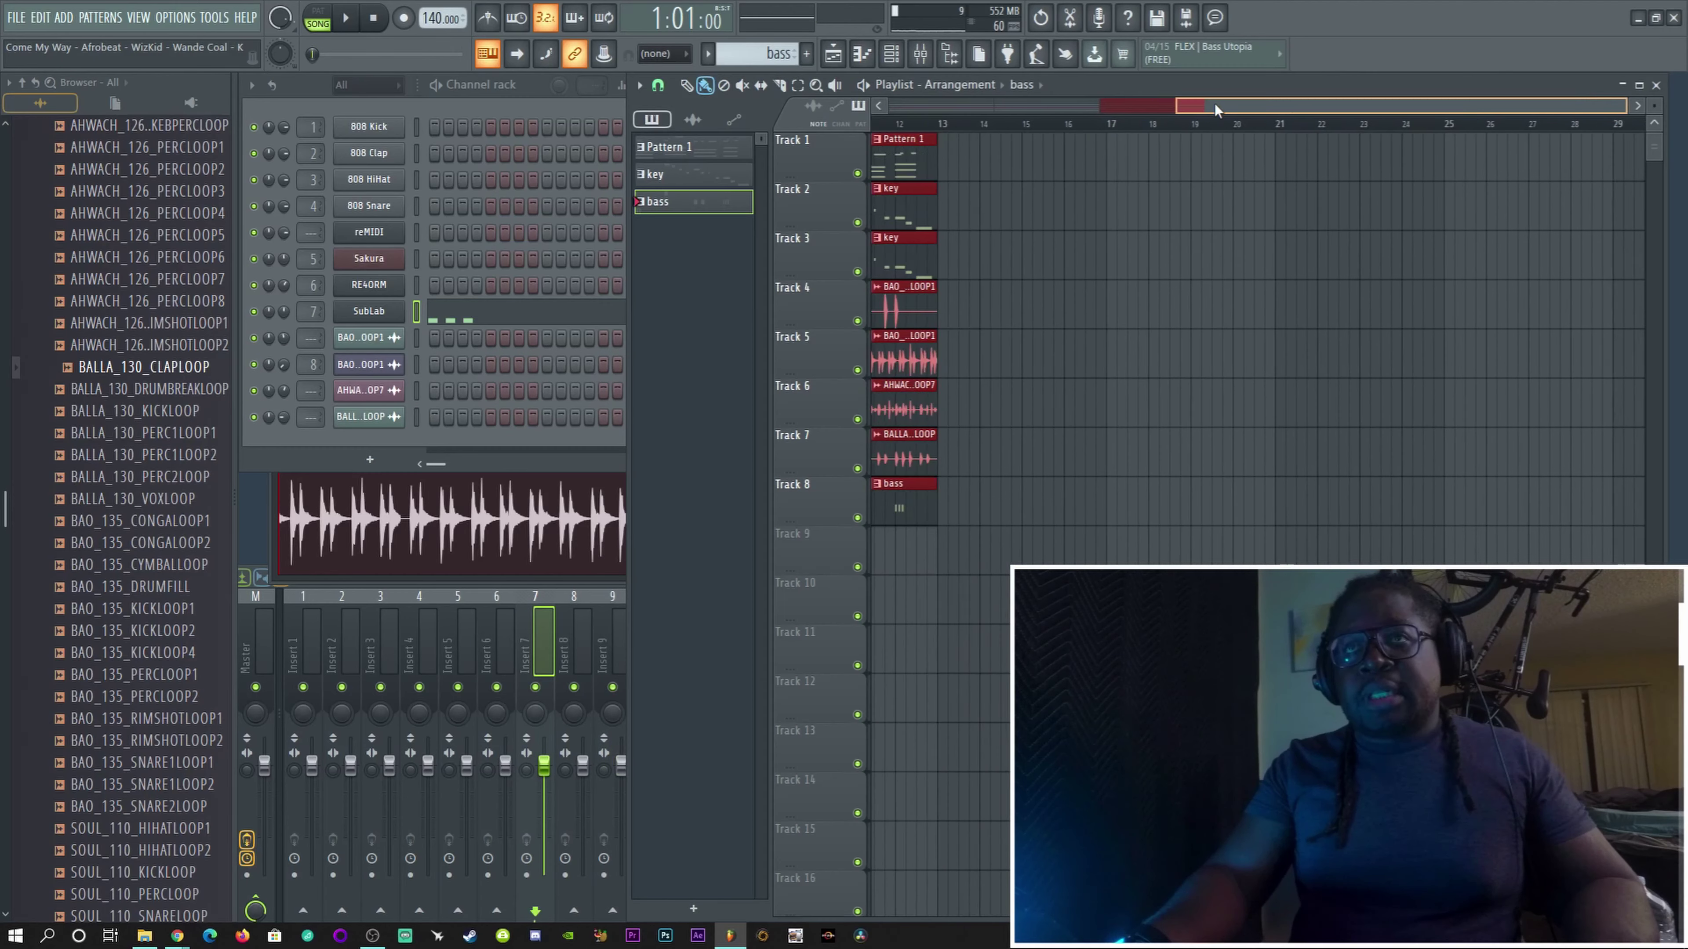
Step: Repeat the four-bar block of all eight tracks along the playlist up to bar 53
{"action": "left_click_drag", "start_coordinate": [928, 105], "coordinate": [1319, 134]}
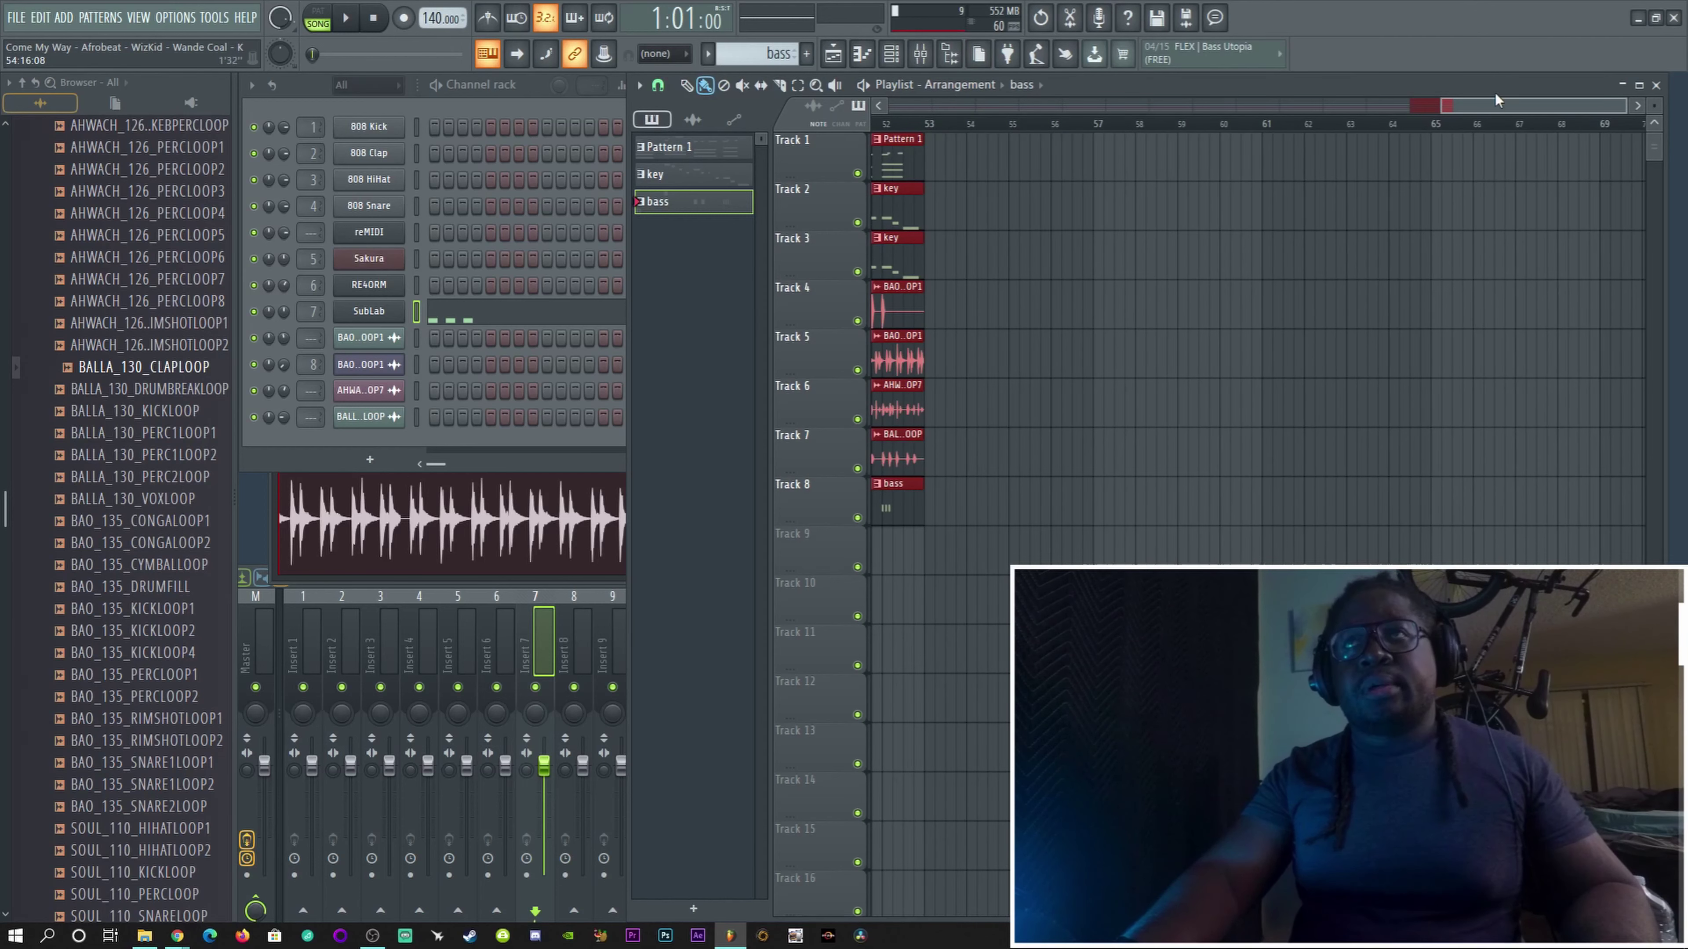
{"action": "left_click_drag", "start_coordinate": [1441, 104], "coordinate": [543, 148]}
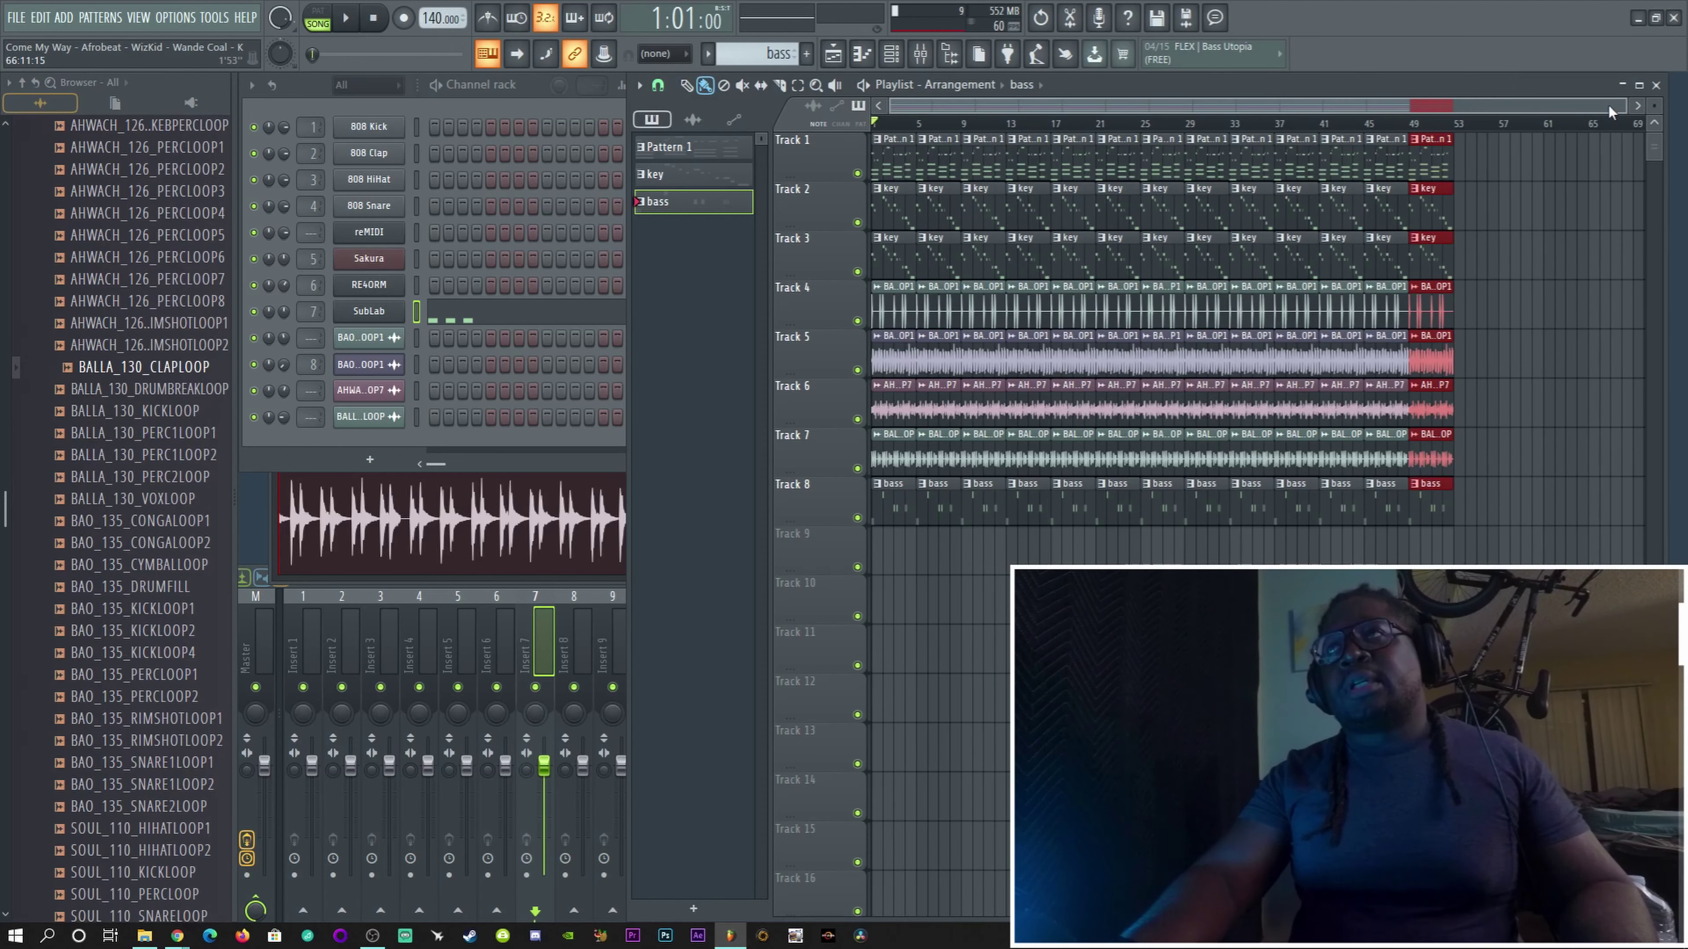
{"action": "left_click_drag", "start_coordinate": [1623, 109], "coordinate": [1256, 163]}
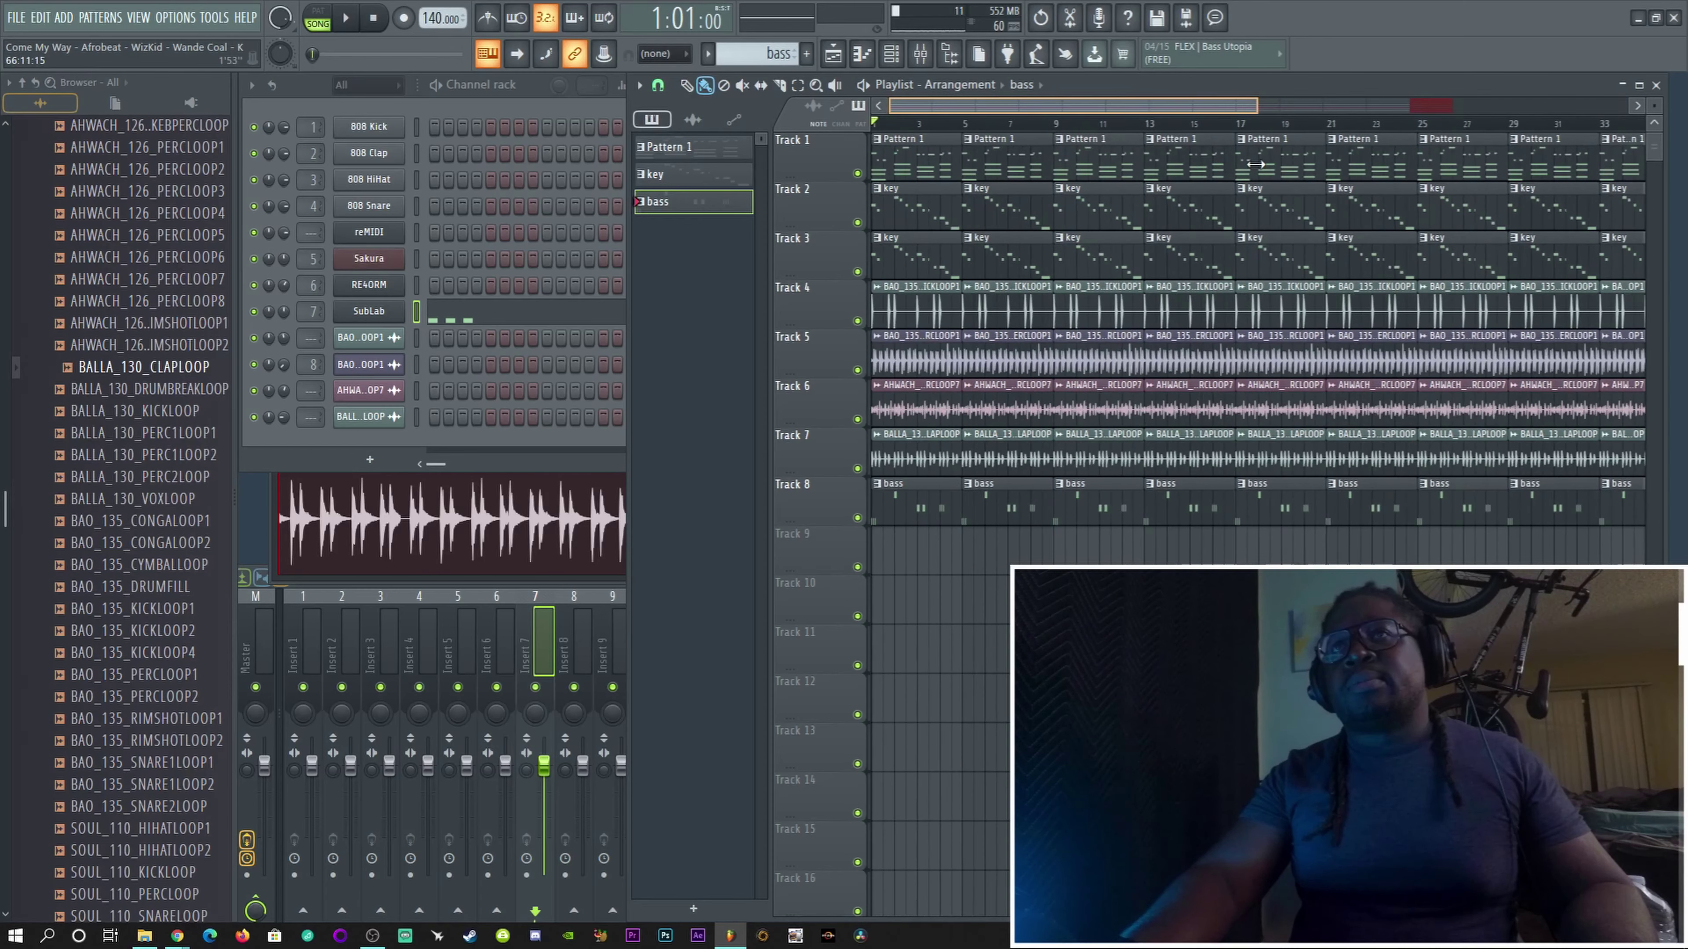
Step: Play the arrangement while muting and unmuting Tracks 2 and 3 to compare the two key tracks
{"action": "left_click", "coordinate": [857, 272]}
{"action": "key", "text": "space"}
{"action": "left_click", "coordinate": [857, 272]}
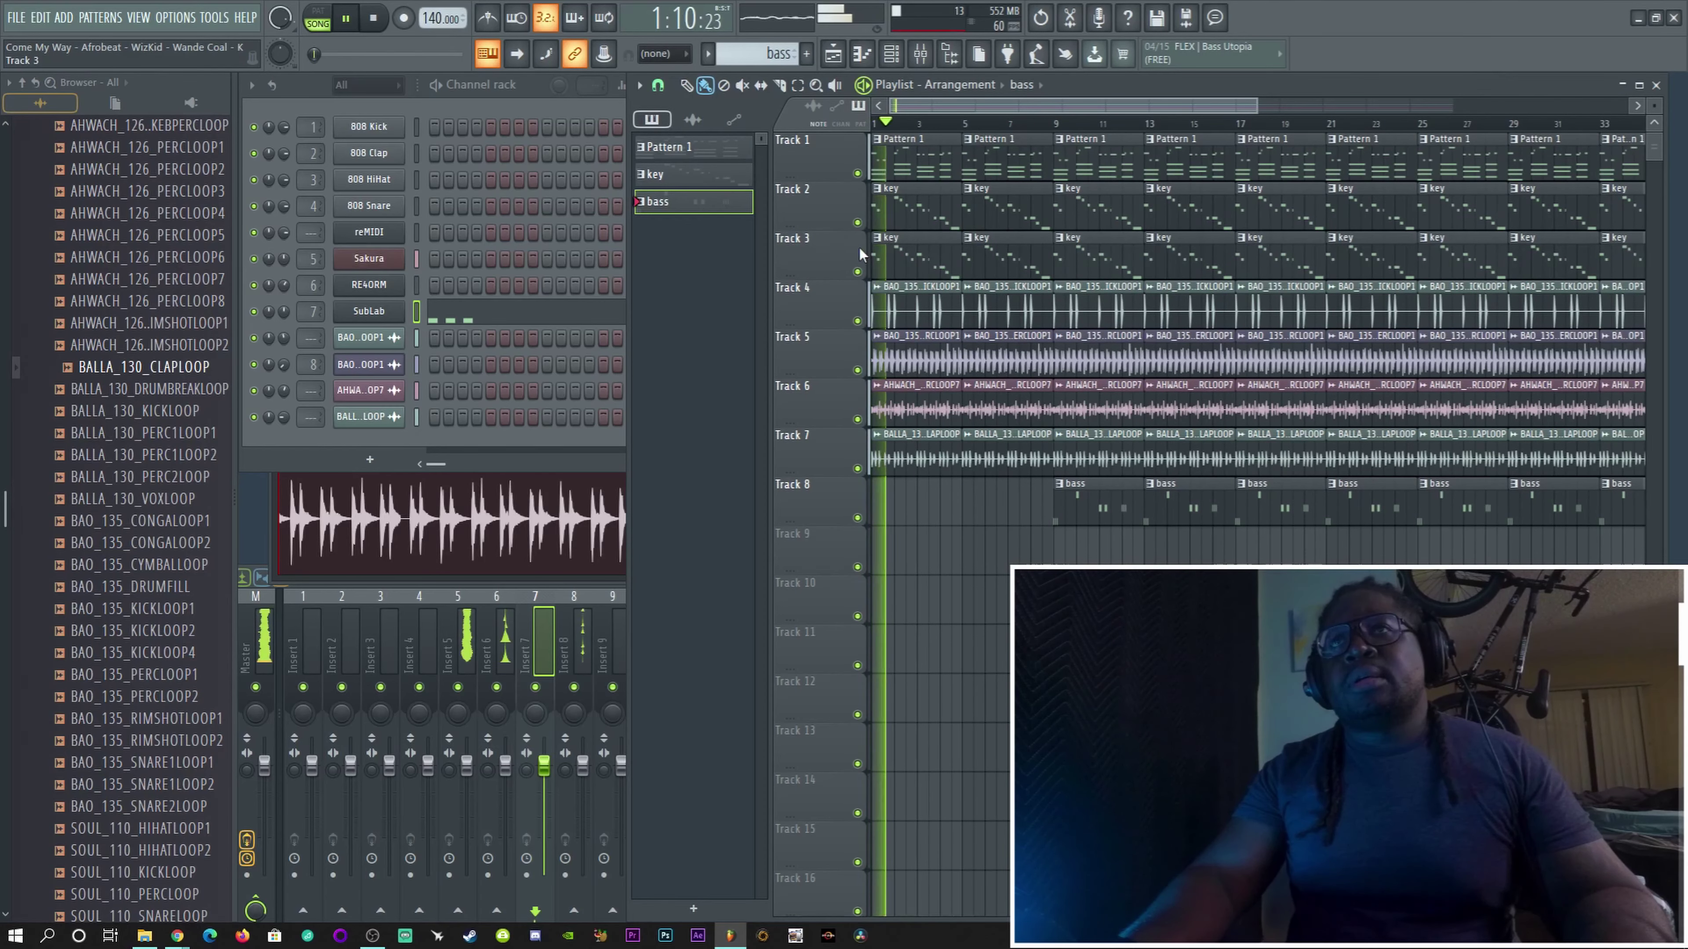
{"action": "left_click", "coordinate": [857, 223]}
{"action": "left_click", "coordinate": [857, 272]}
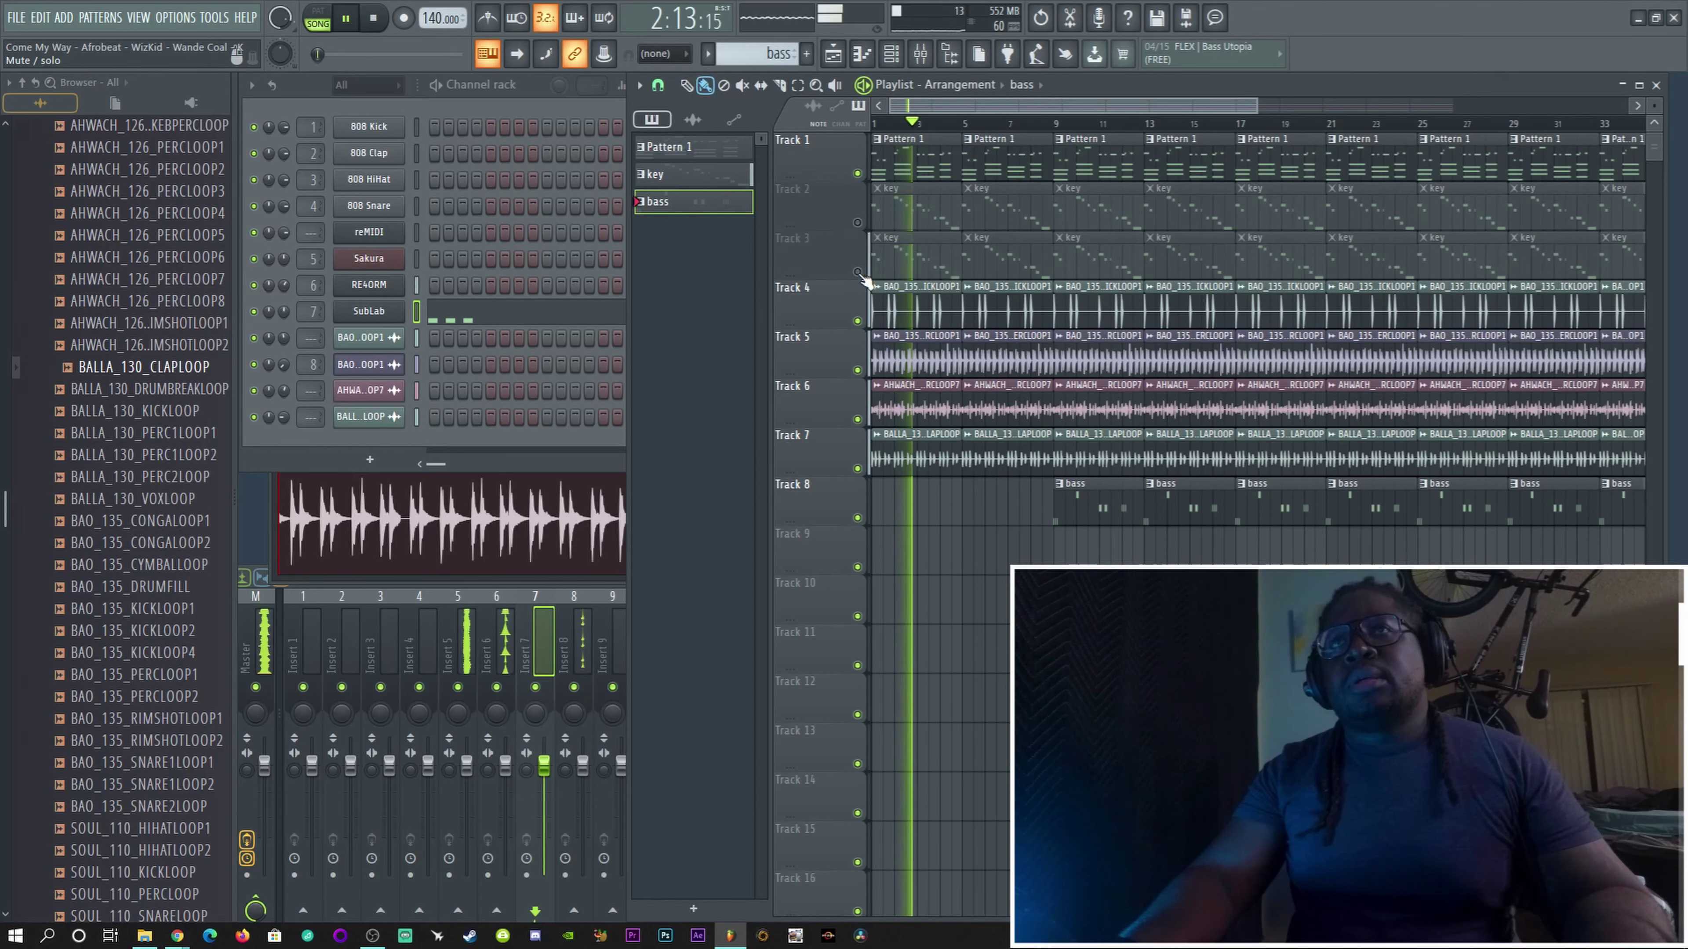
{"action": "left_click", "coordinate": [857, 272]}
Step: Delete Track 3 with the duplicate key clips and unmute Track 2
{"action": "right_click", "coordinate": [809, 262]}
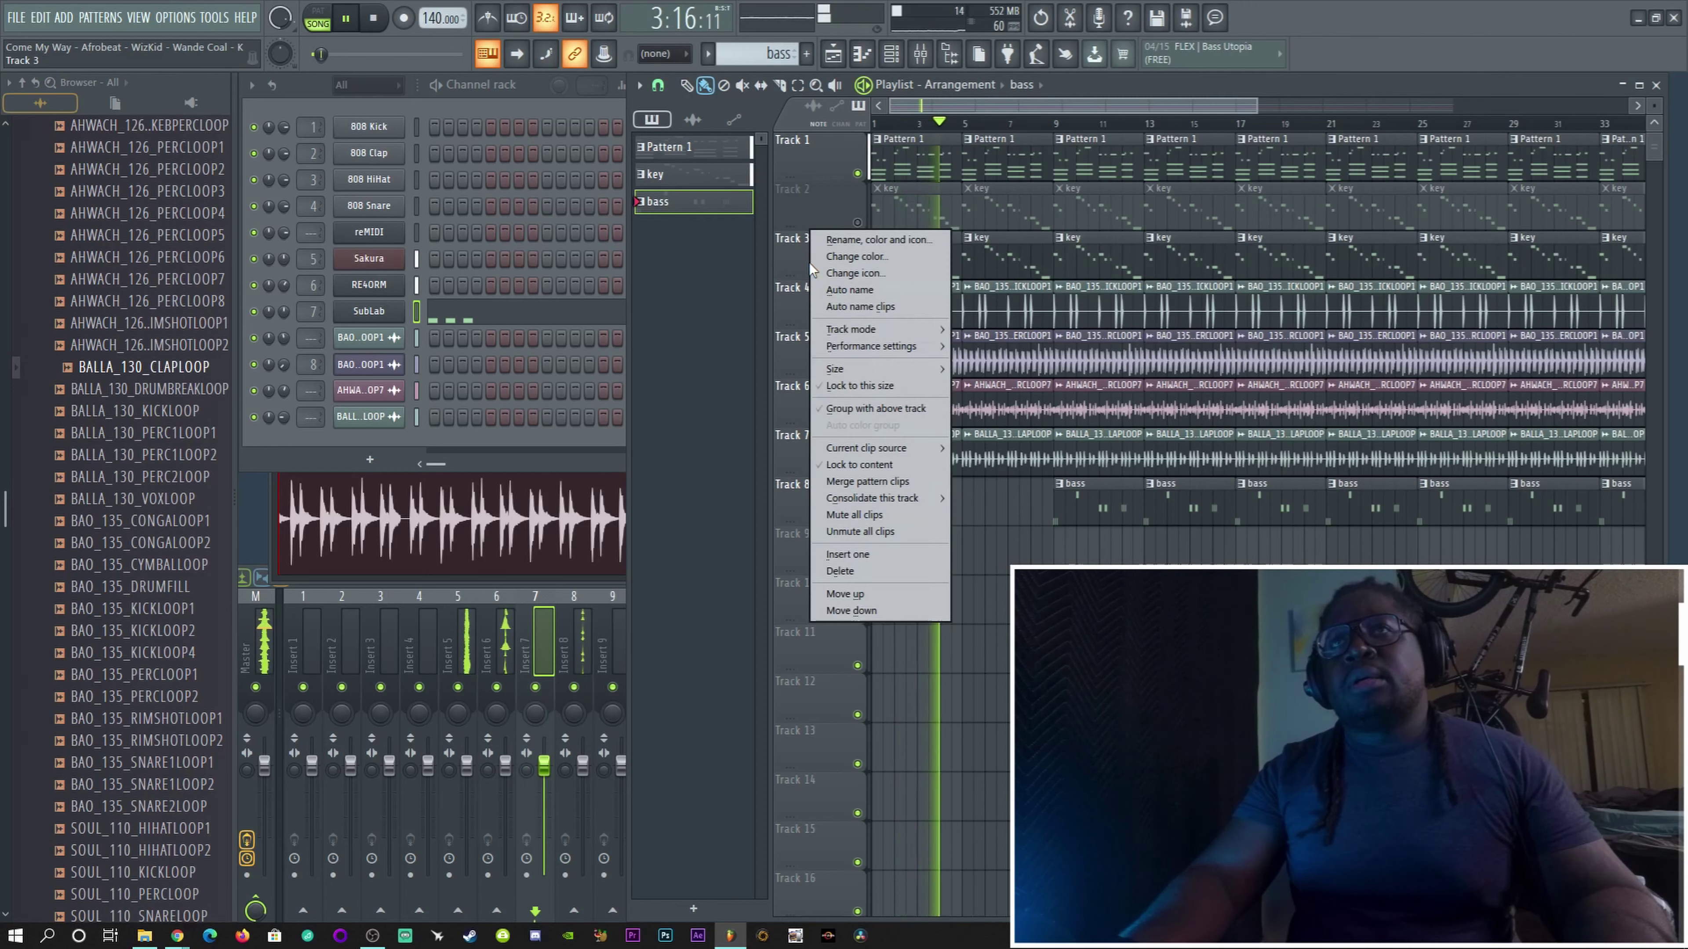
{"action": "left_click", "coordinate": [840, 572]}
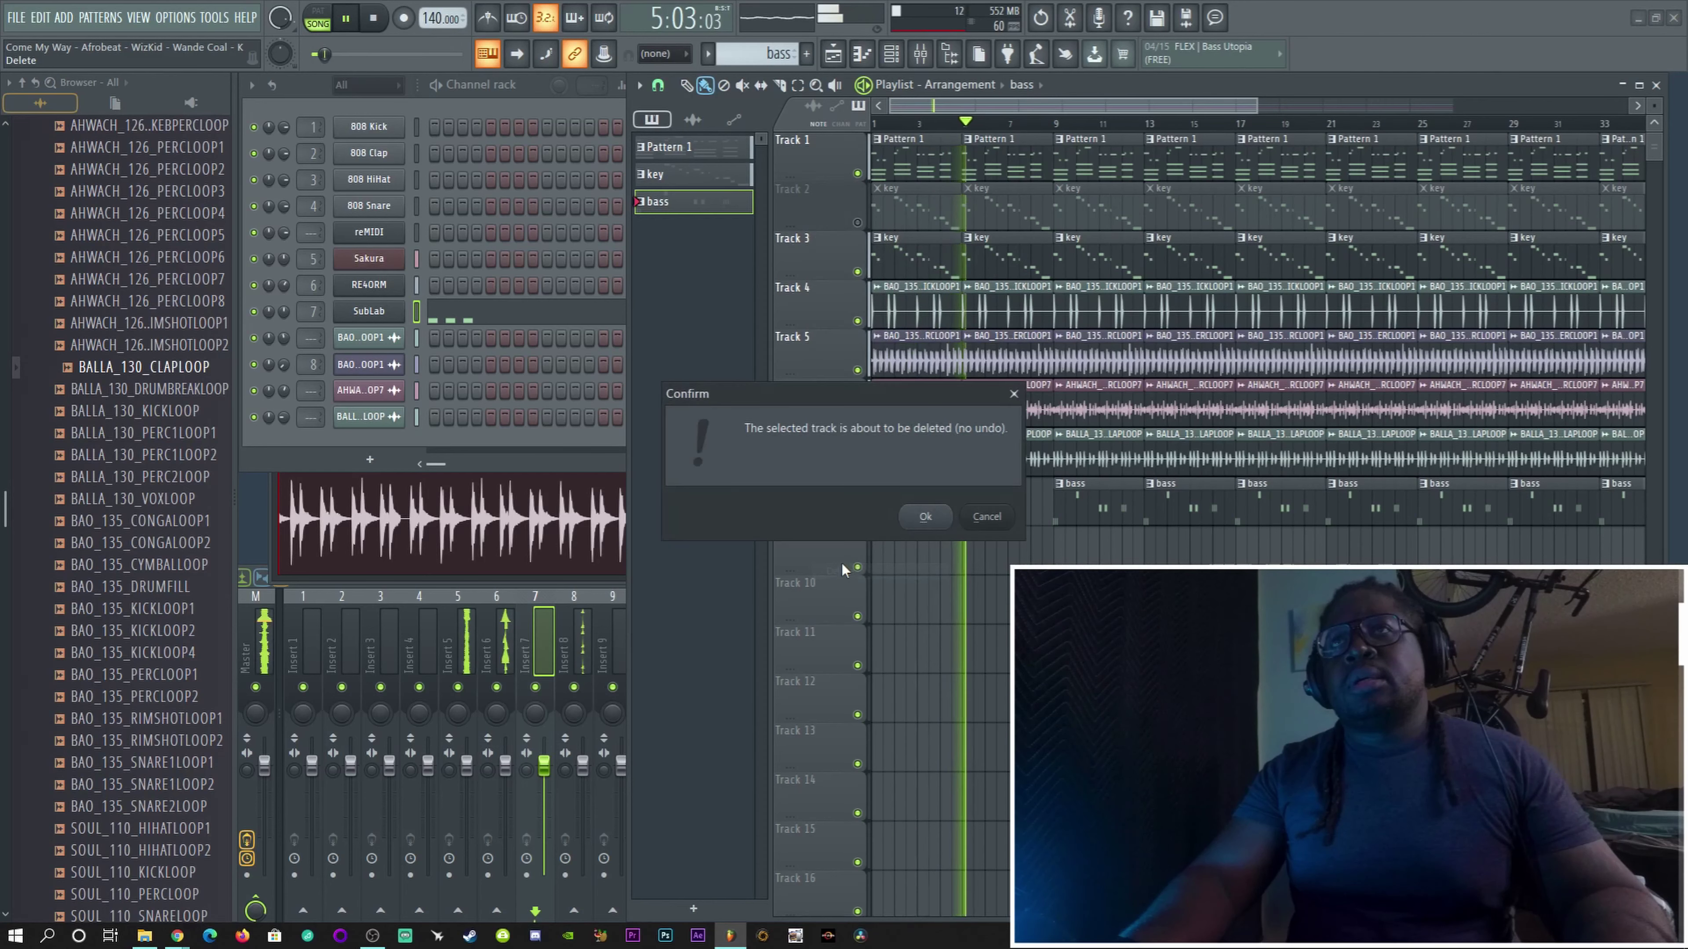
{"action": "left_click", "coordinate": [939, 517]}
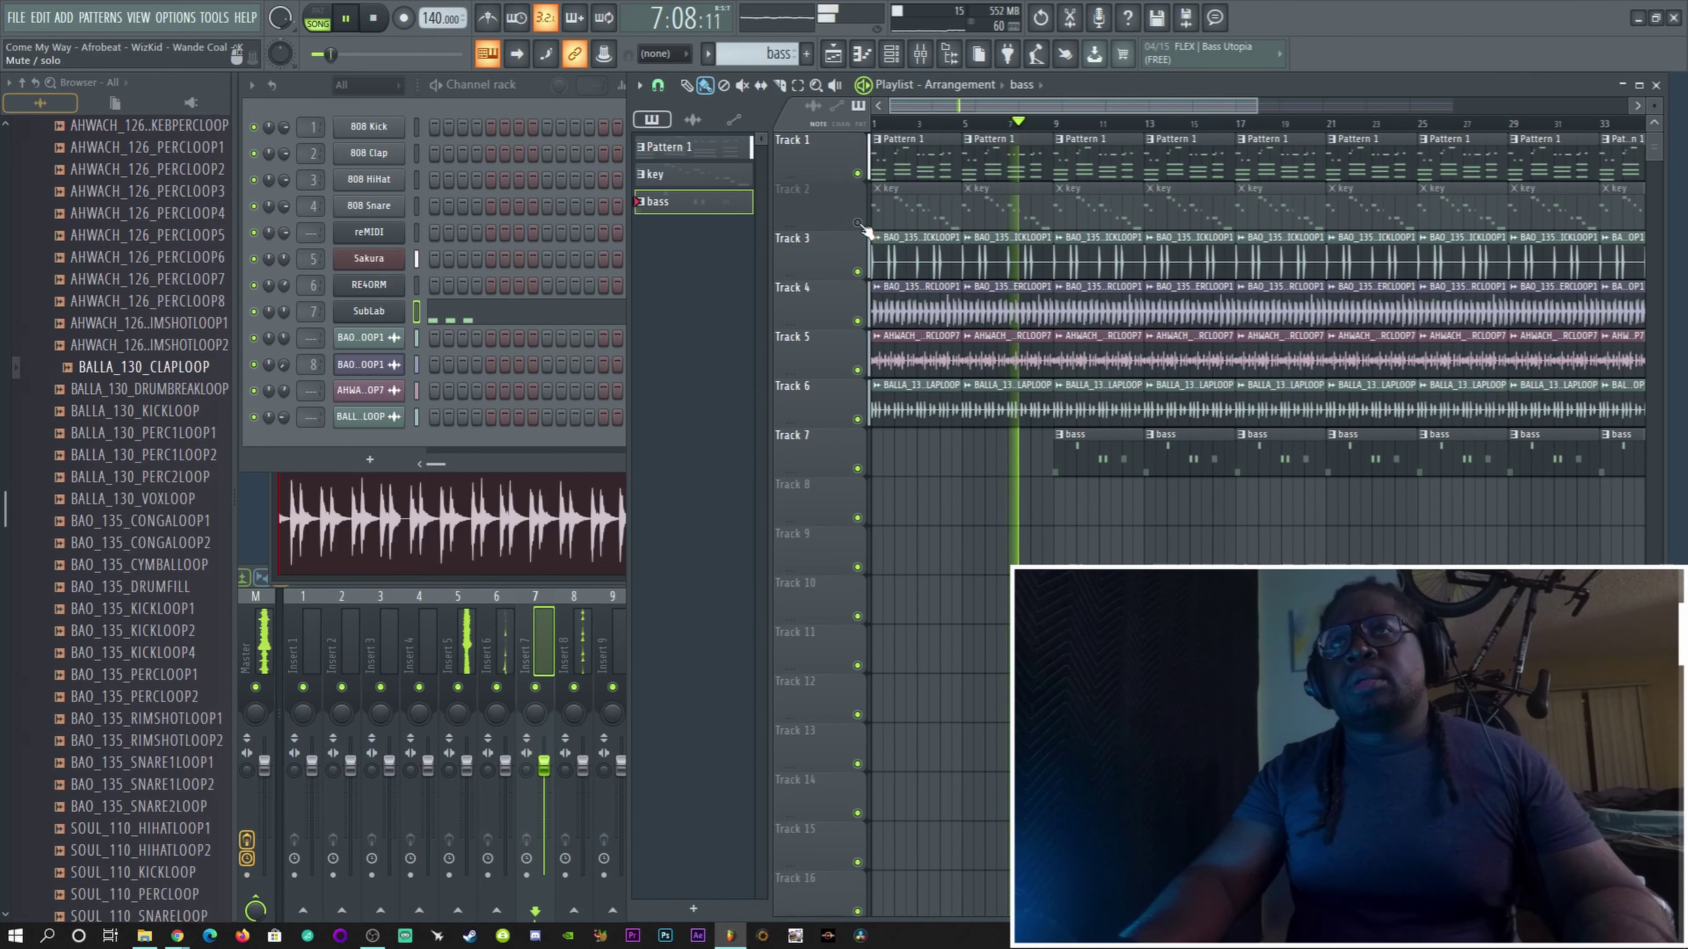
{"action": "left_click", "coordinate": [857, 222]}
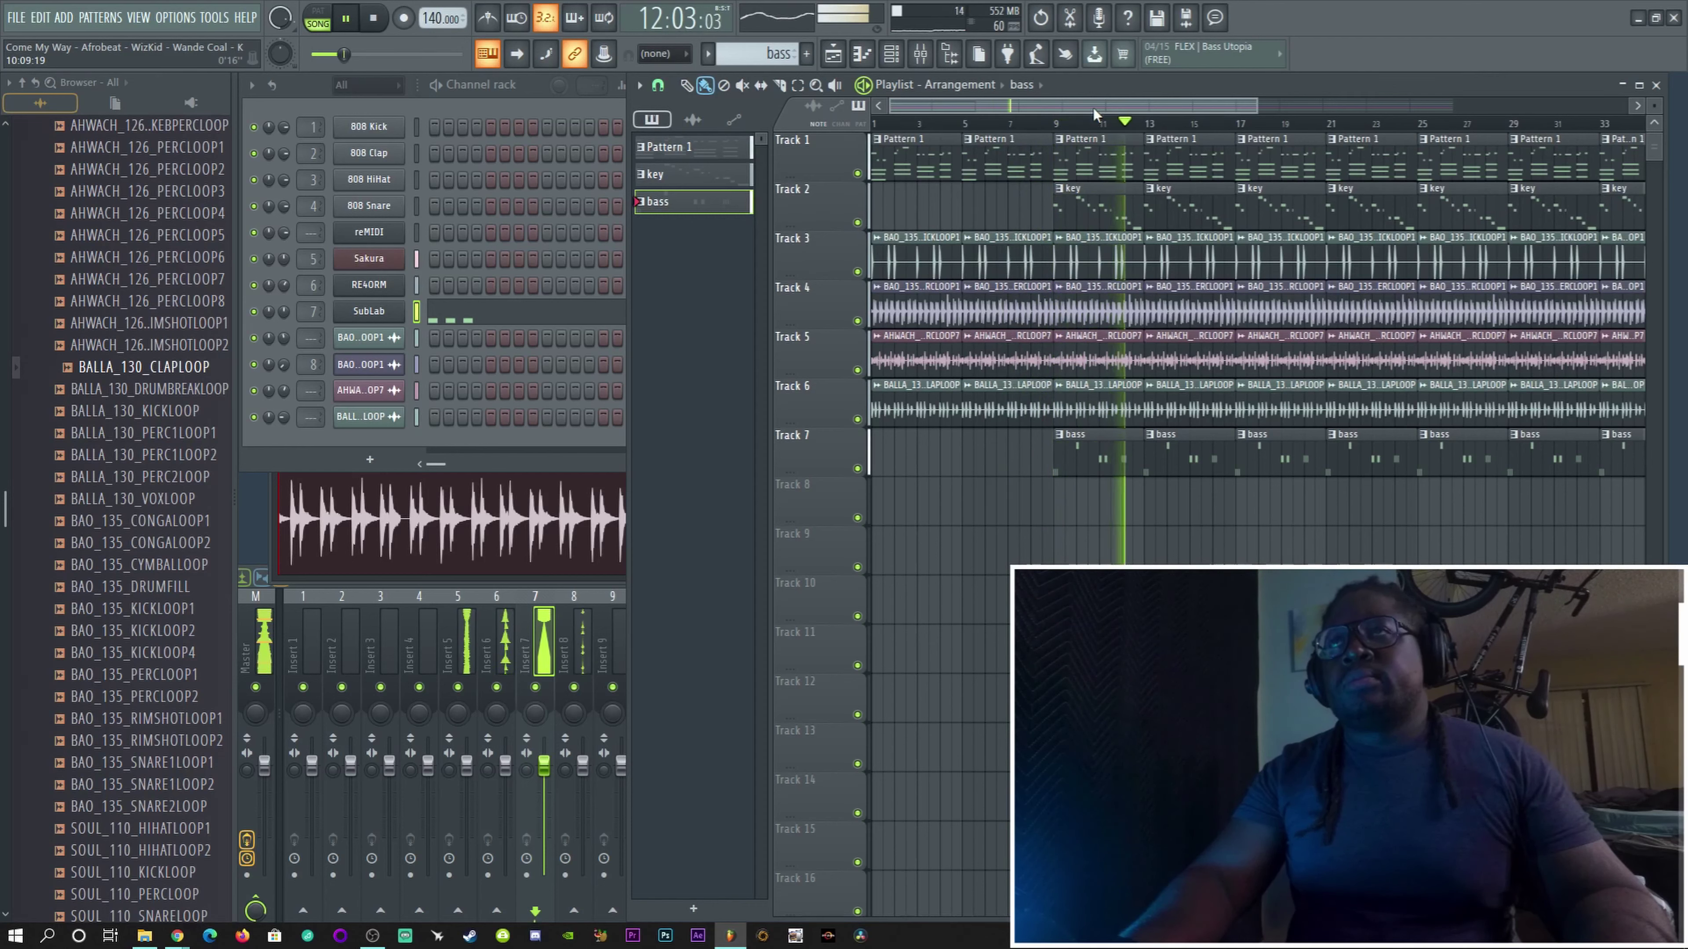
Step: Remove the perc loop, kick loop and bass clips starting at bar 17 on Tracks 4, 3 and 7
{"action": "scroll", "coordinate": [1166, 114], "scroll_direction": "right", "scroll_amount": 4}
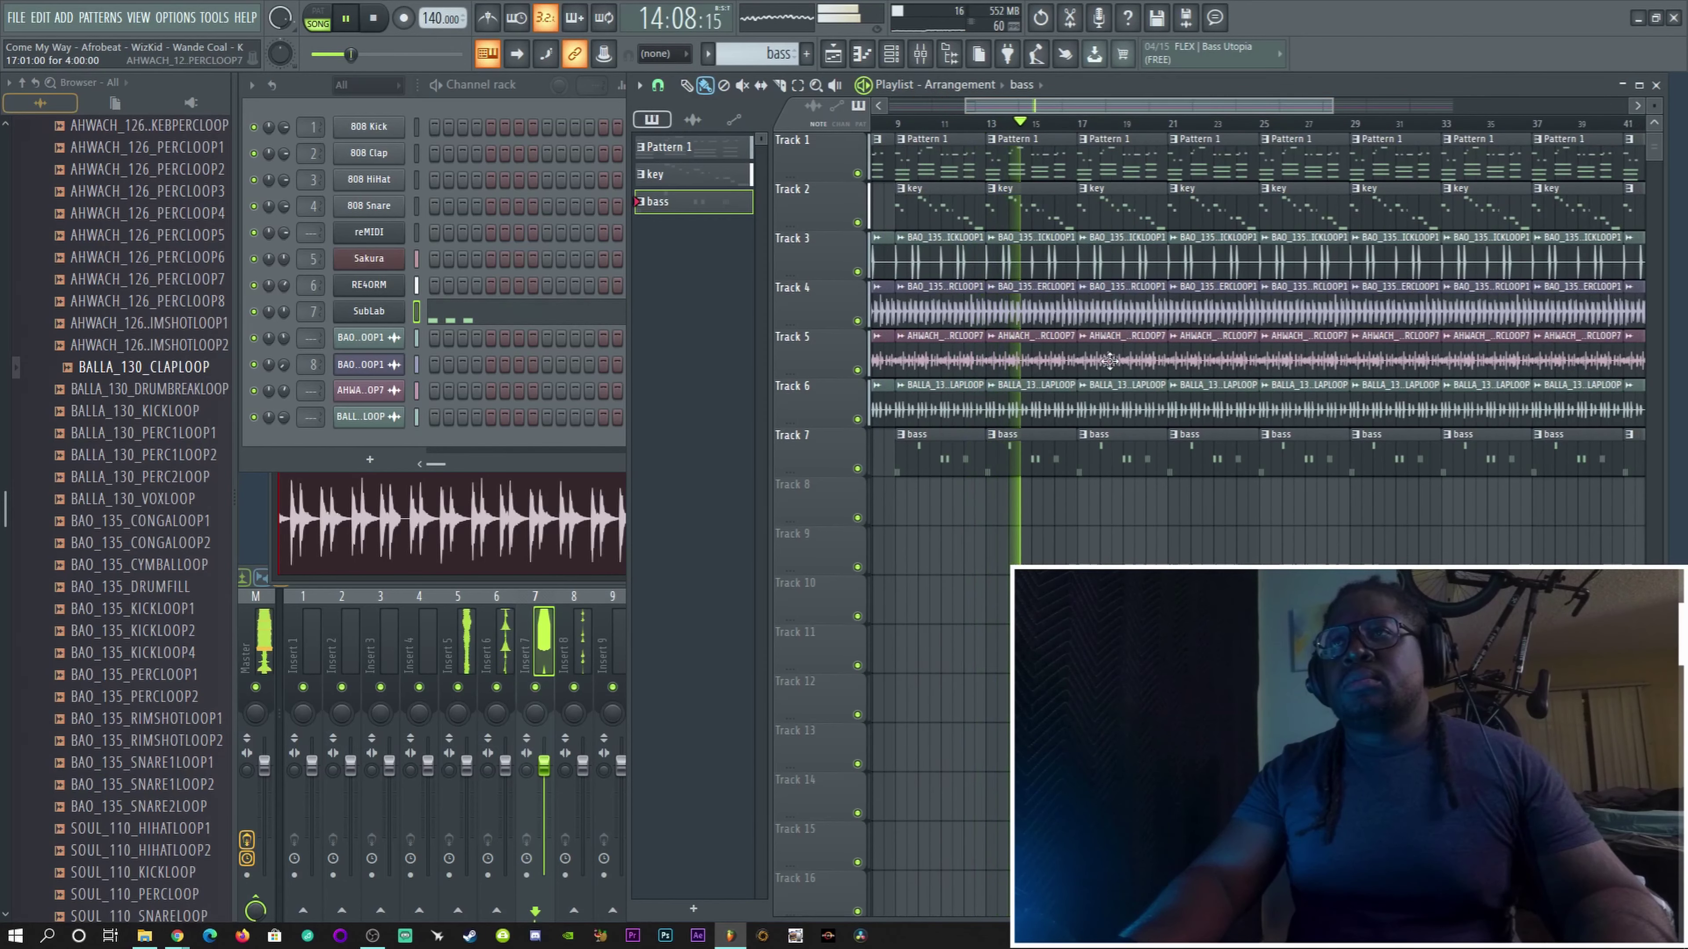
{"action": "right_click", "coordinate": [1128, 300]}
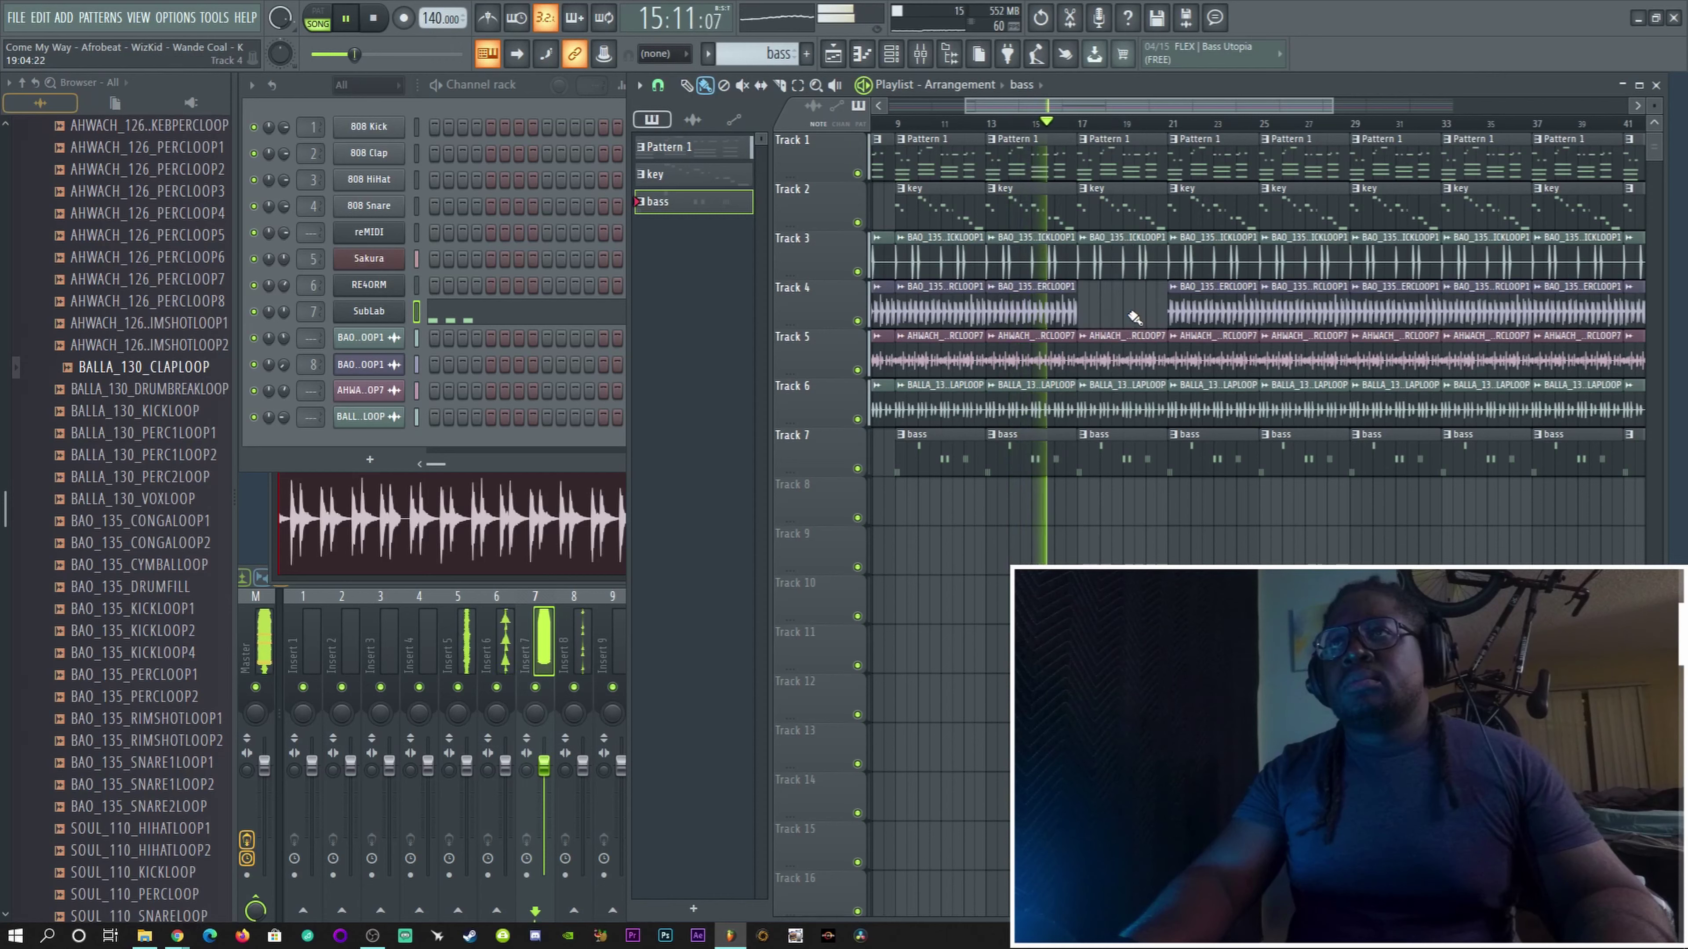
{"action": "right_click", "coordinate": [1122, 266]}
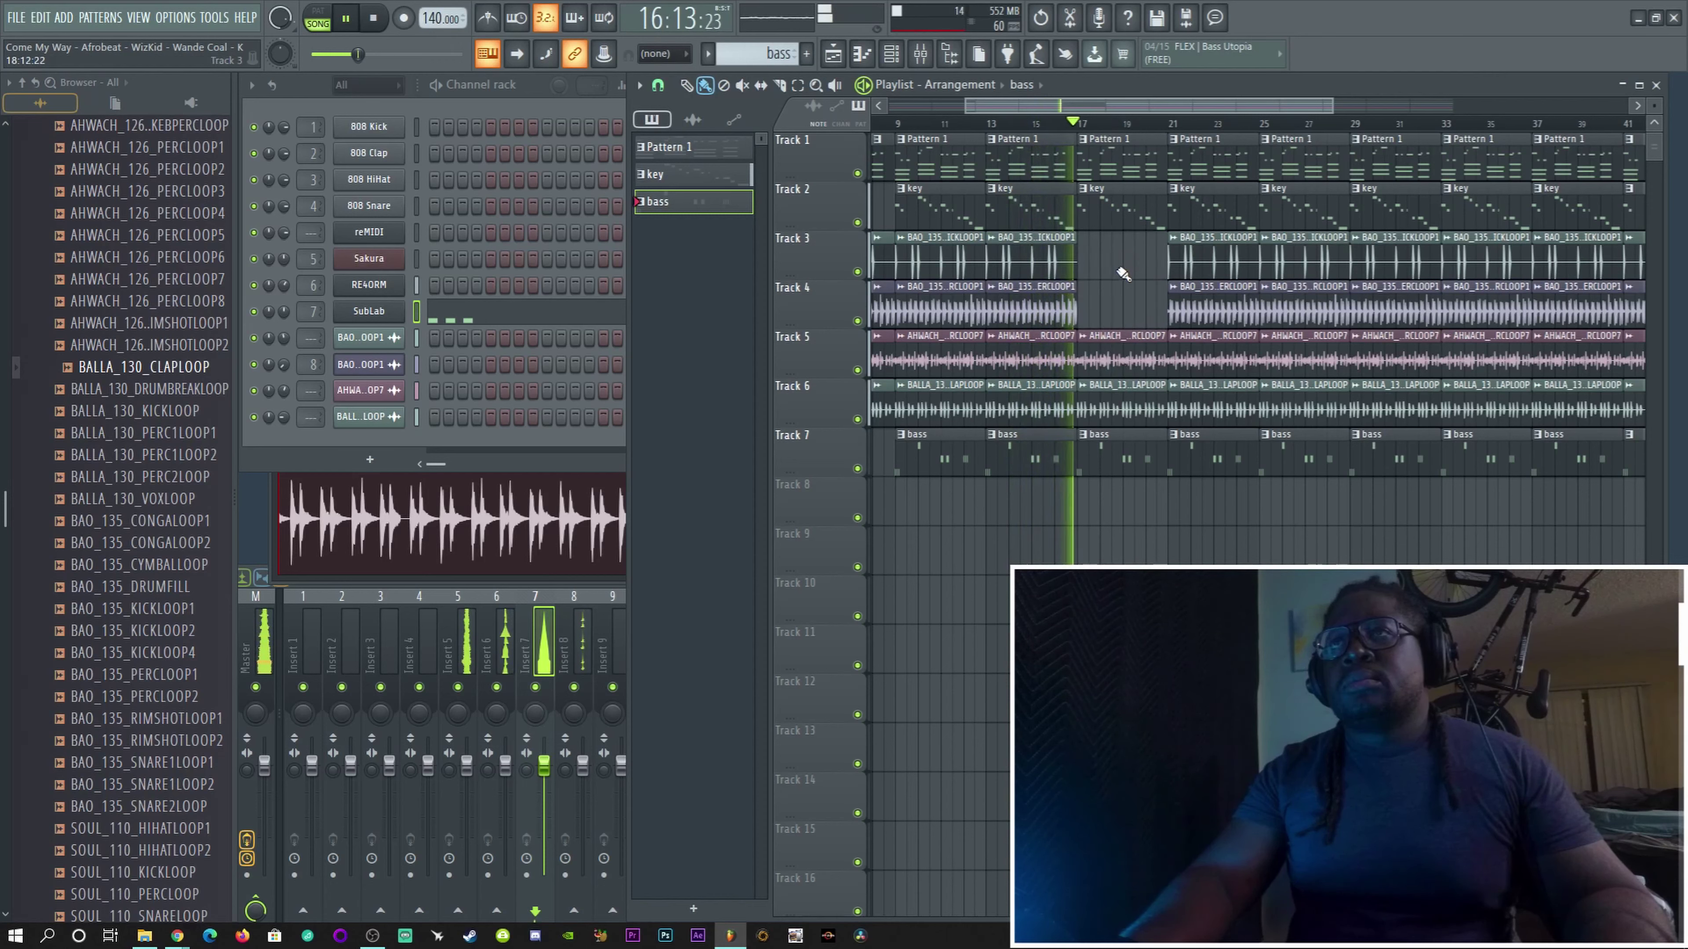
{"action": "right_click", "coordinate": [1114, 439]}
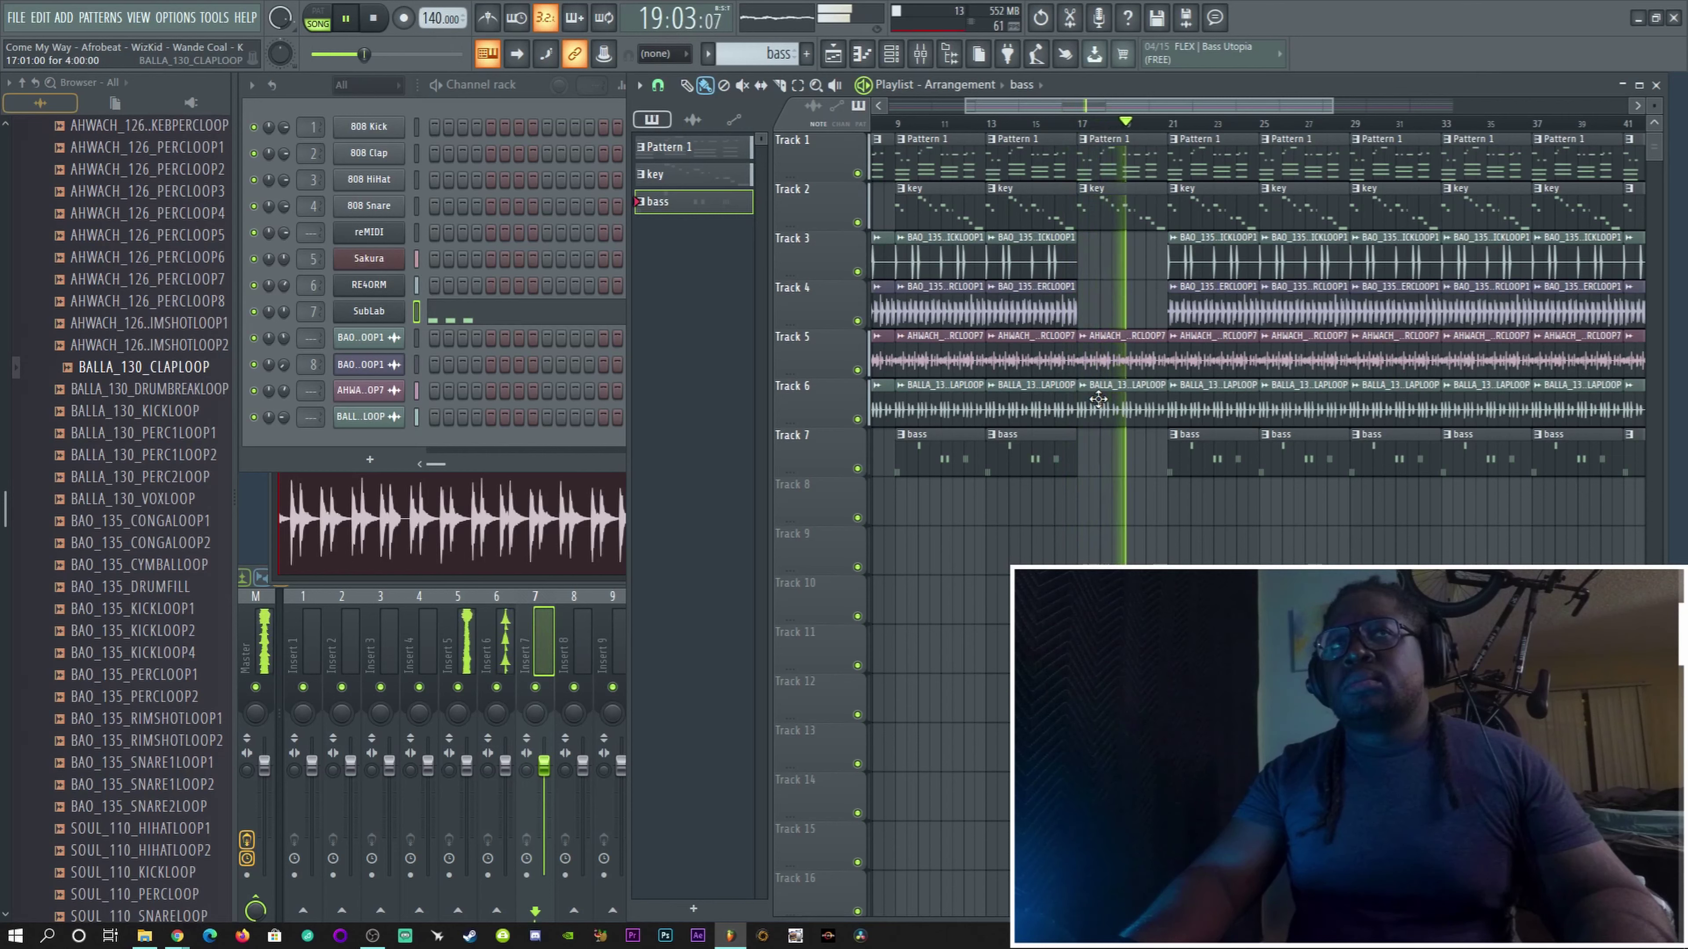
Step: Remove the perc loop clip on Track 4 and the bass clip on Track 7 that start at bar 21
{"action": "right_click", "coordinate": [1200, 301]}
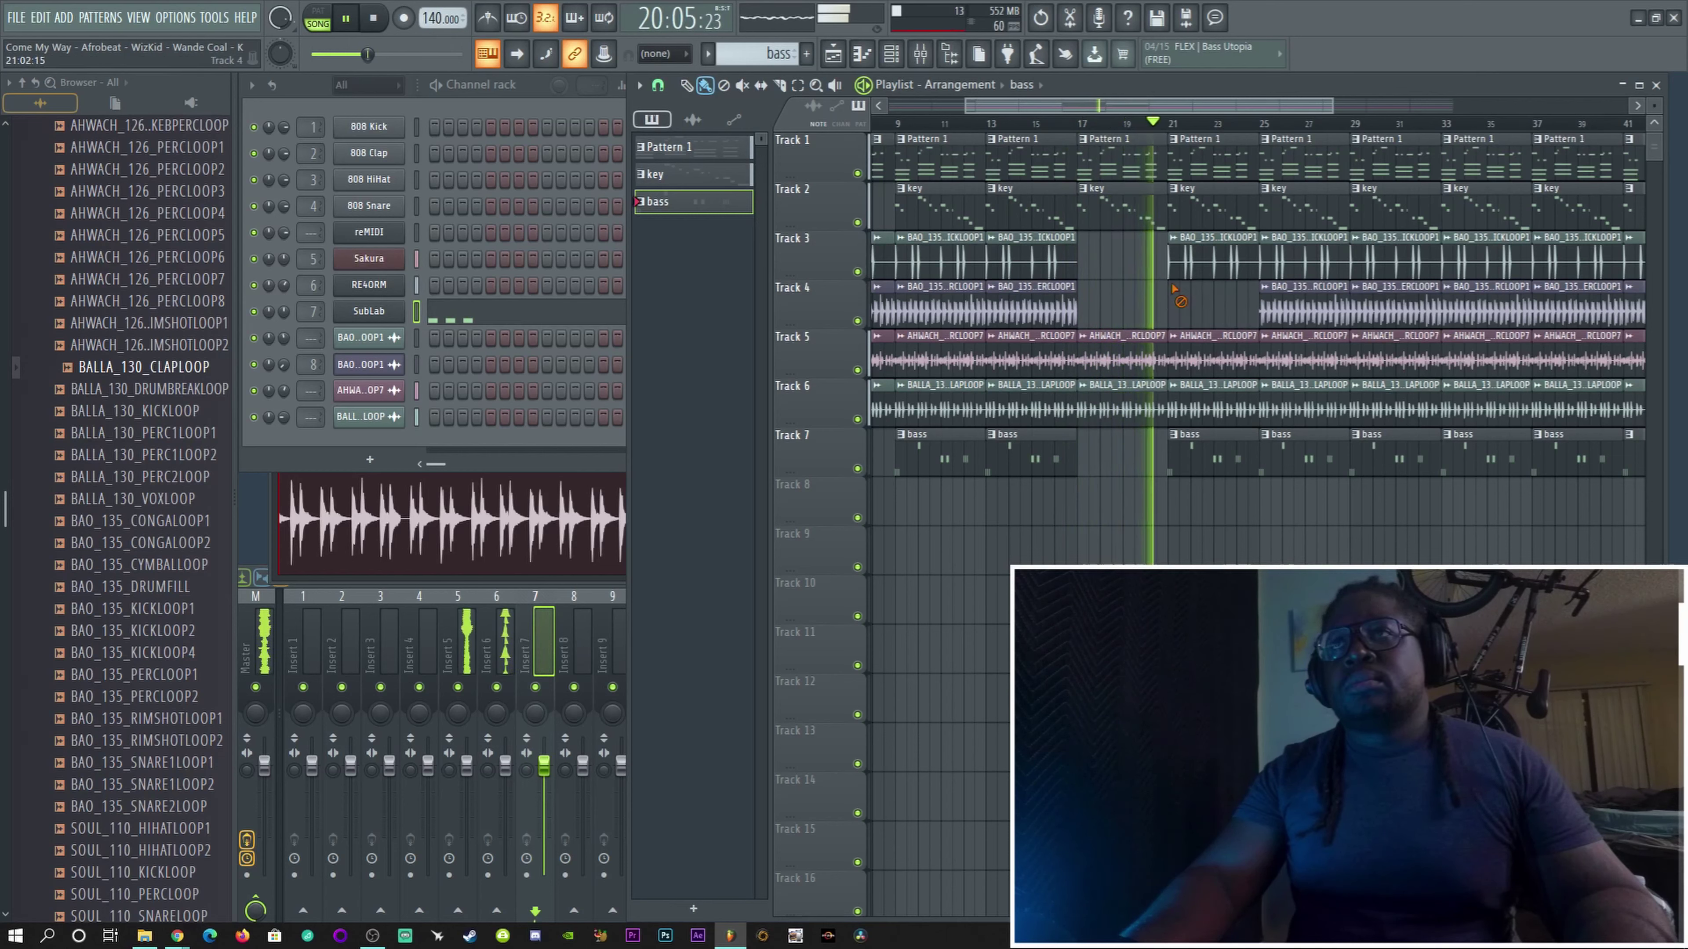
{"action": "right_click", "coordinate": [1196, 459]}
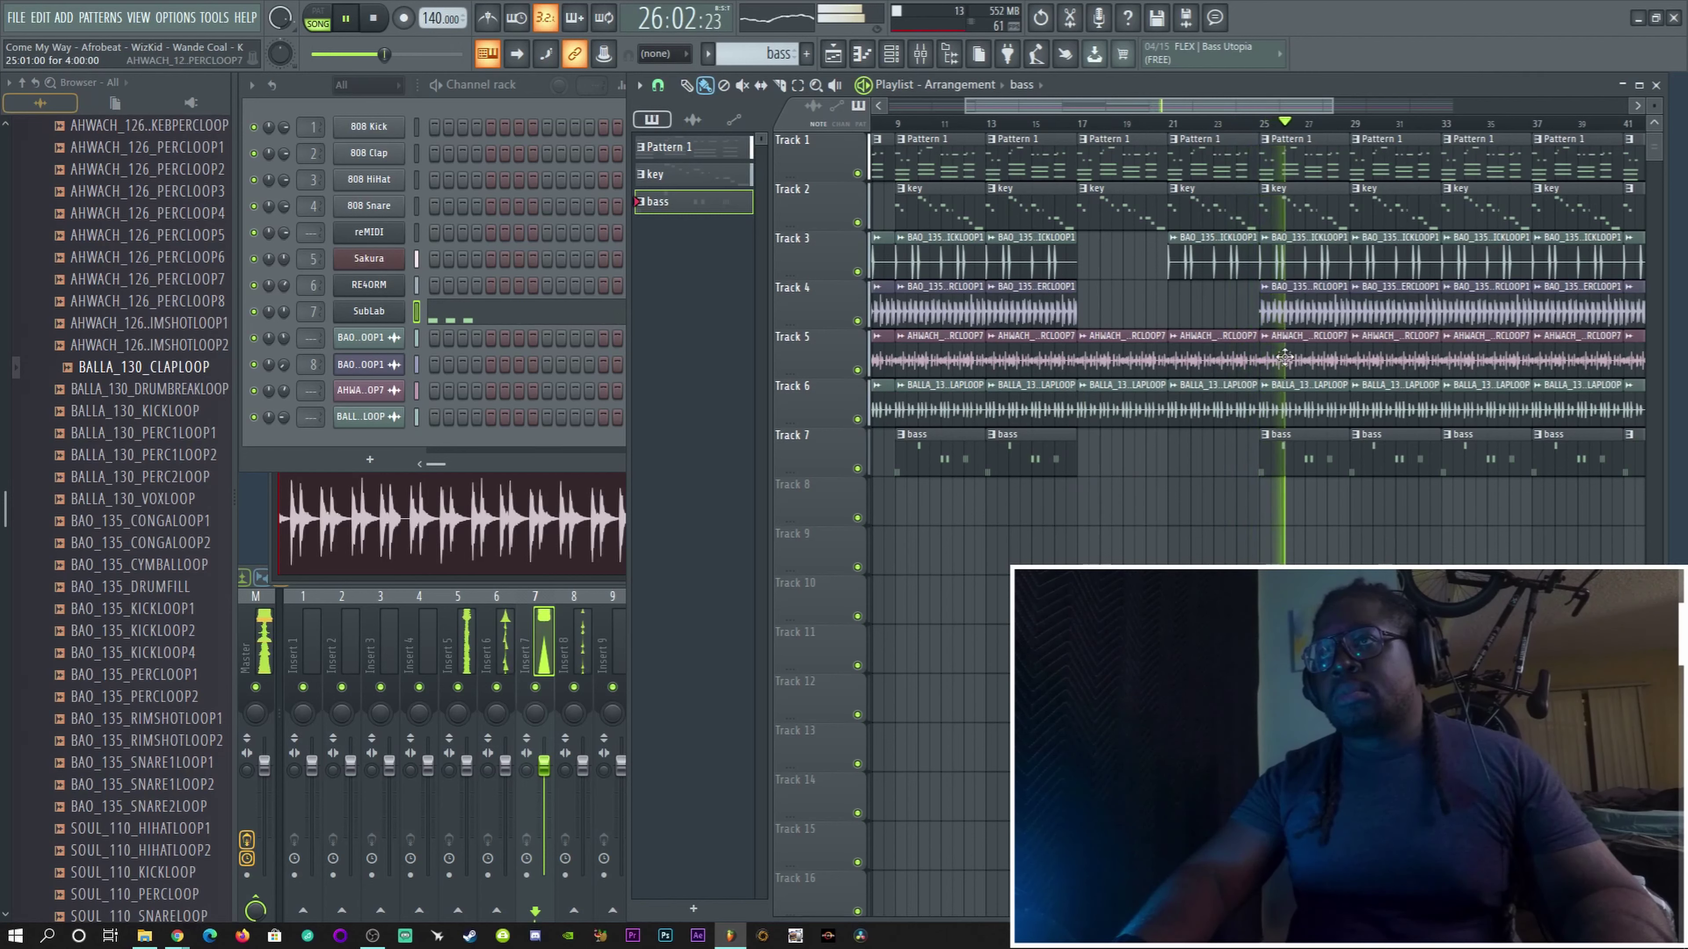
Step: Try removing the perc loop clips that start at bars 25 and 29 on Track 4
{"action": "right_click", "coordinate": [1293, 308]}
{"action": "right_click", "coordinate": [1395, 306]}
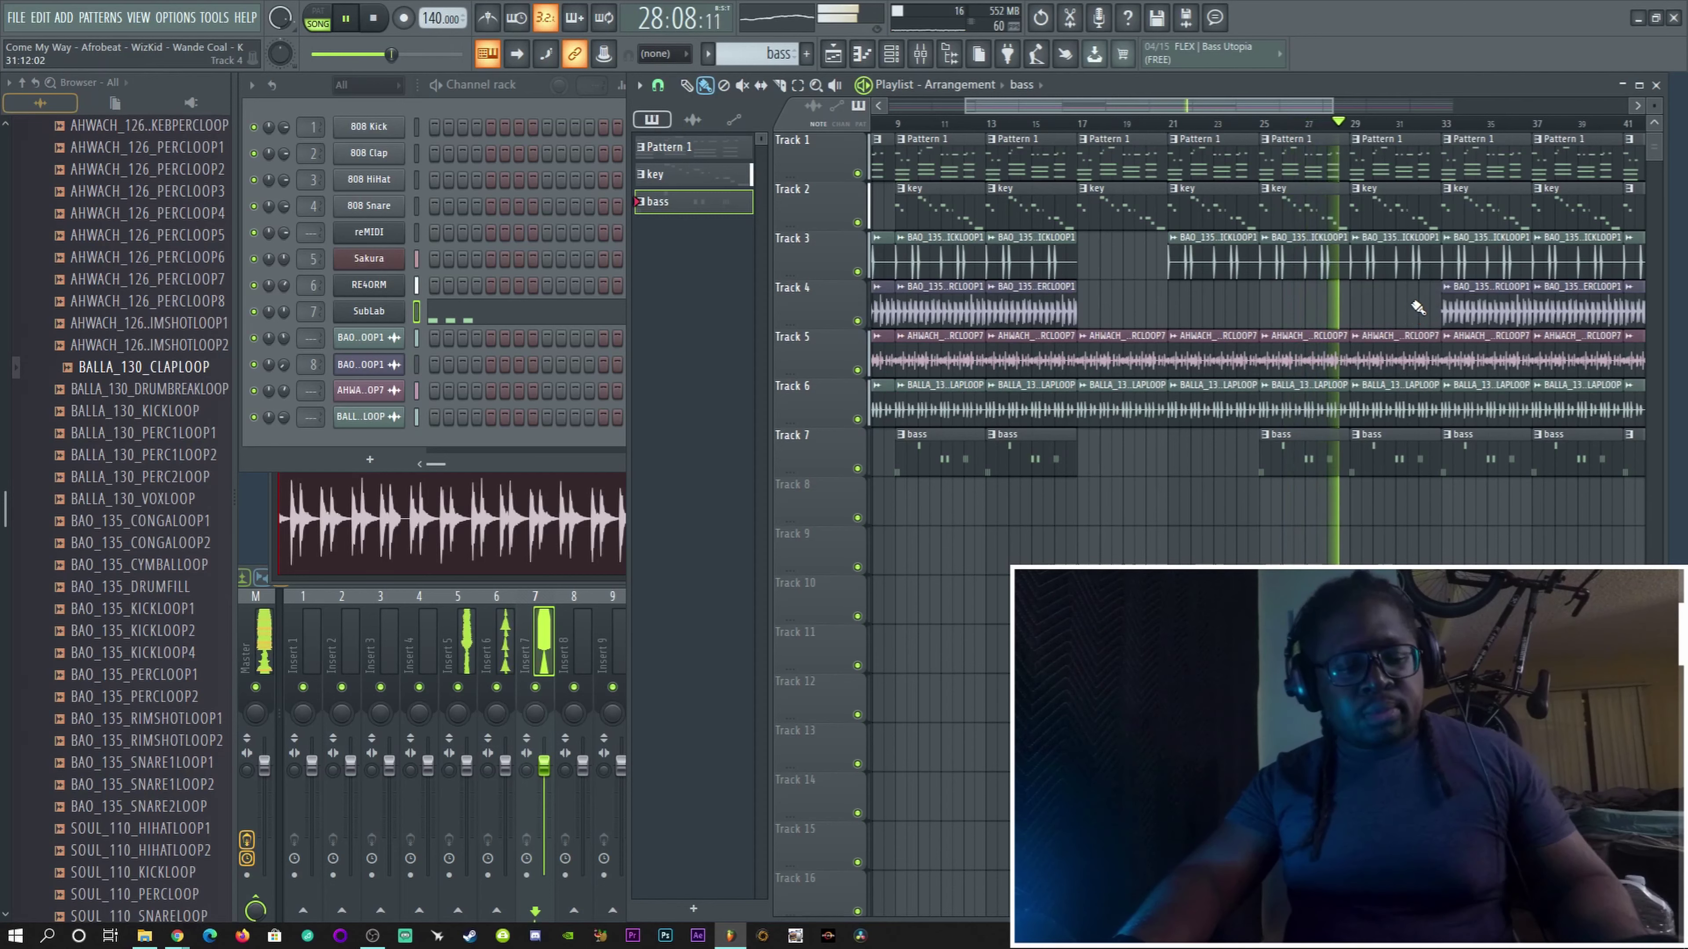
{"action": "key", "text": "ctrl+z"}
Step: Remove the clap loop clips that start at bars 25 and 29 on Track 6
{"action": "right_click", "coordinate": [1285, 411]}
{"action": "right_click", "coordinate": [1372, 406]}
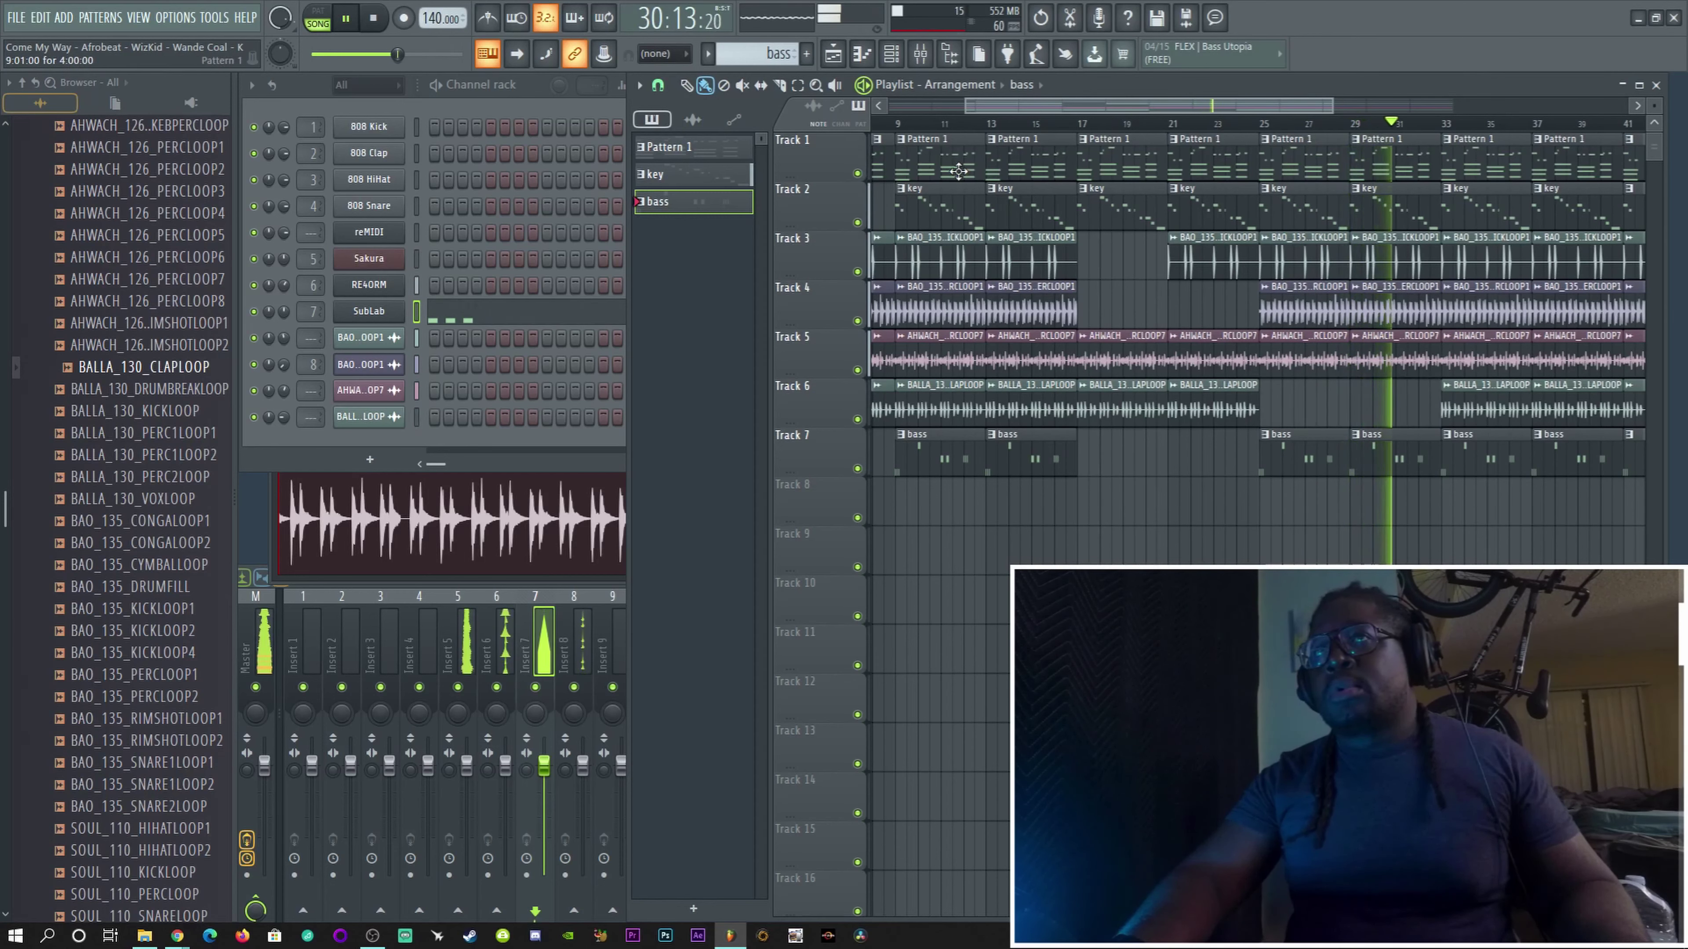
Step: Stop playback, enable recording and start a take from the beginning of the song
{"action": "left_click_drag", "start_coordinate": [971, 109], "coordinate": [850, 112]}
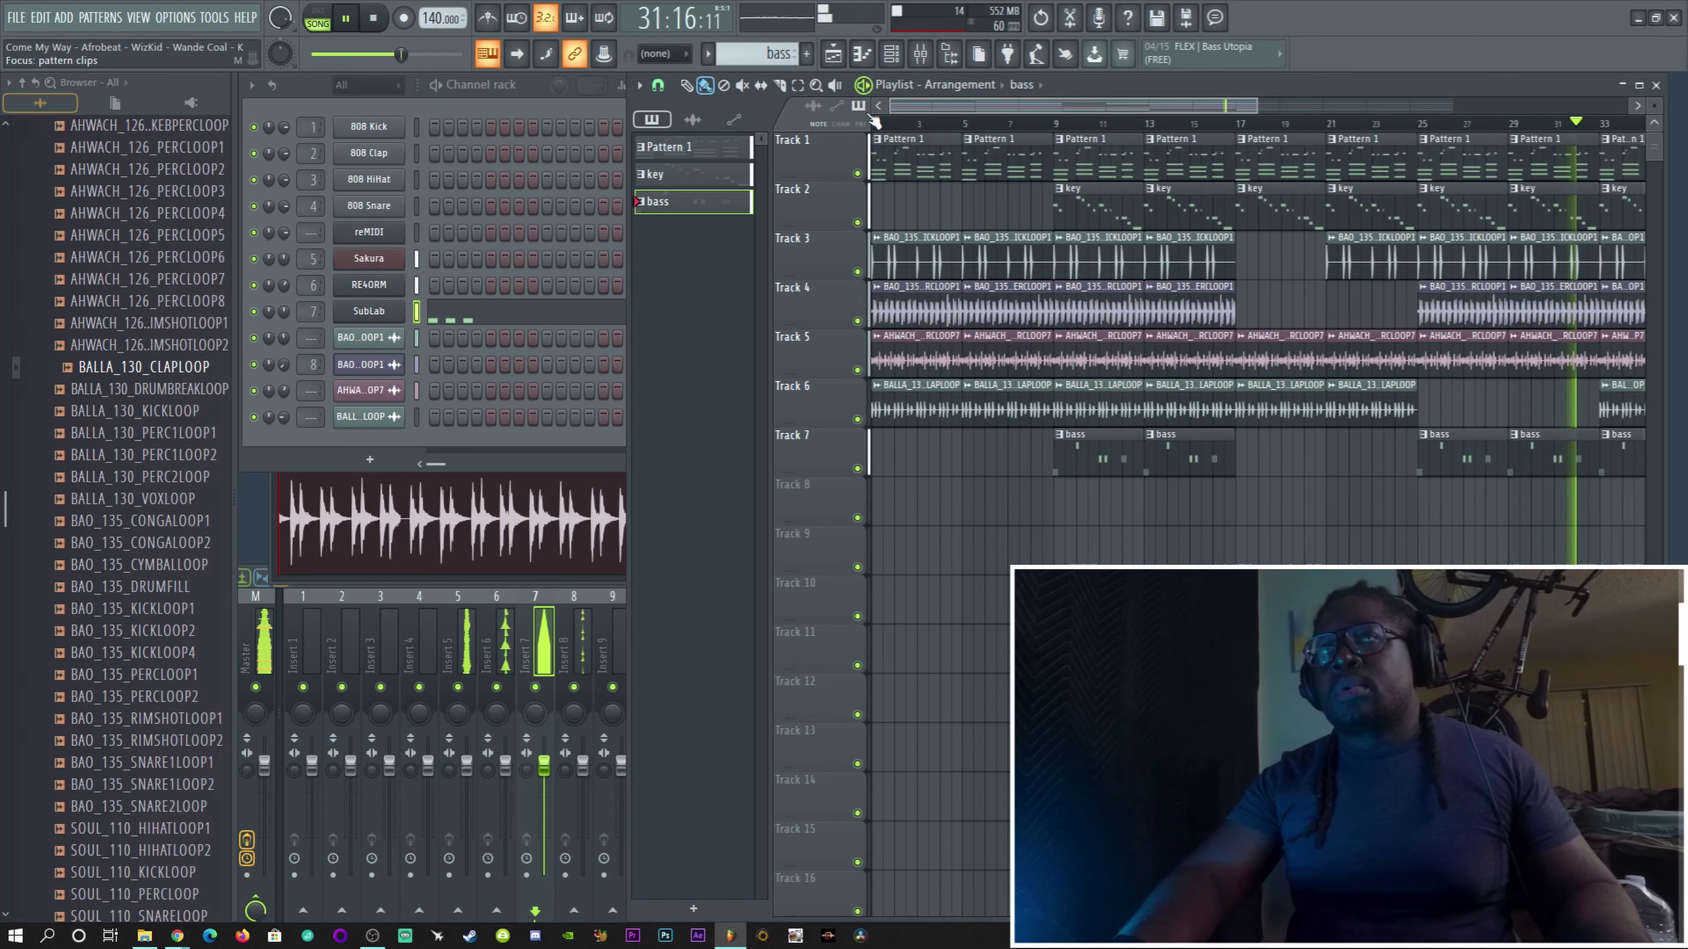
{"action": "key", "text": "space"}
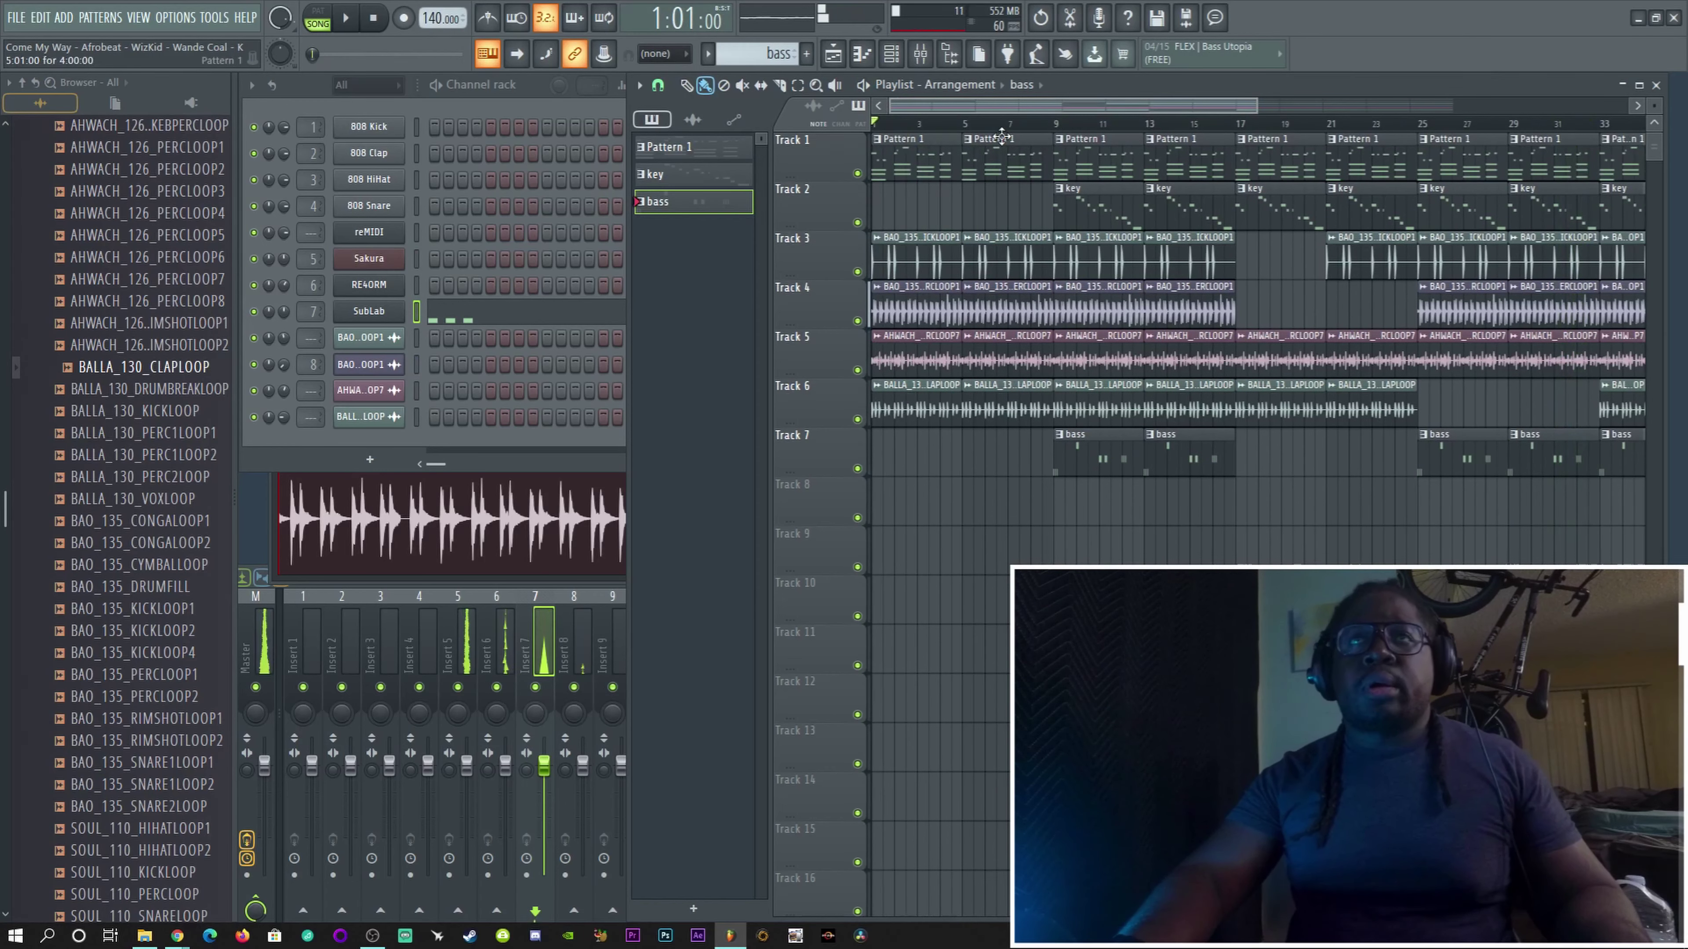
{"action": "key", "text": "r"}
{"action": "key", "text": "space"}
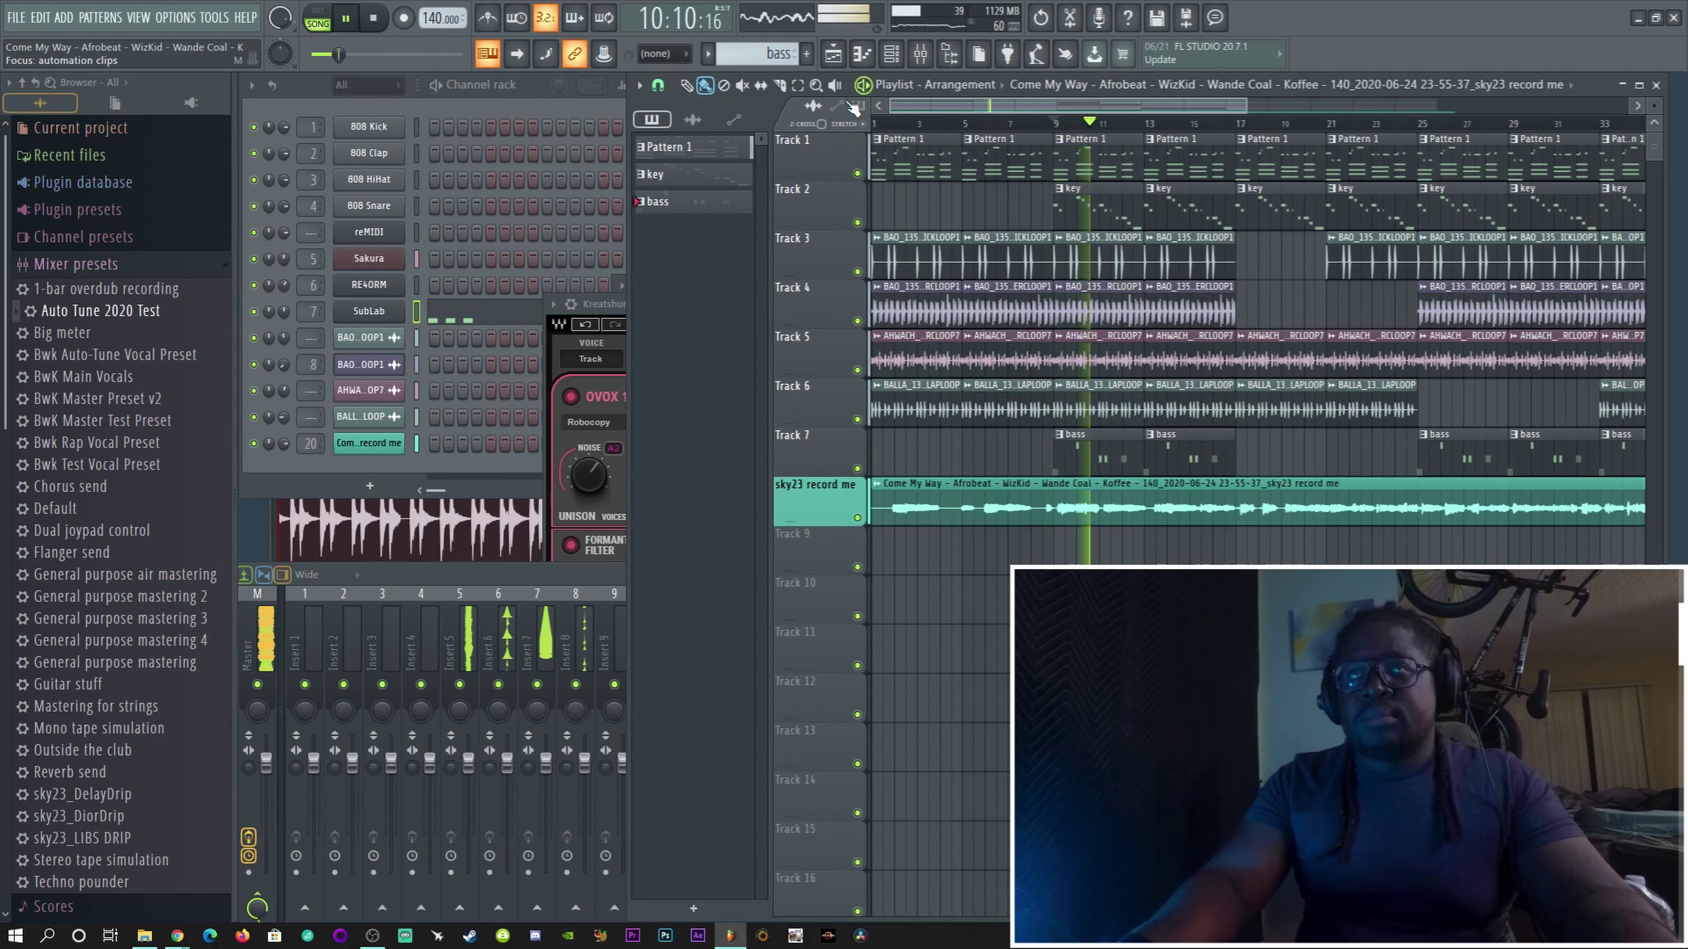
Step: Bring up the full mixer and load the RICH plugin into an effect slot on the Master track
{"action": "left_click", "coordinate": [921, 53]}
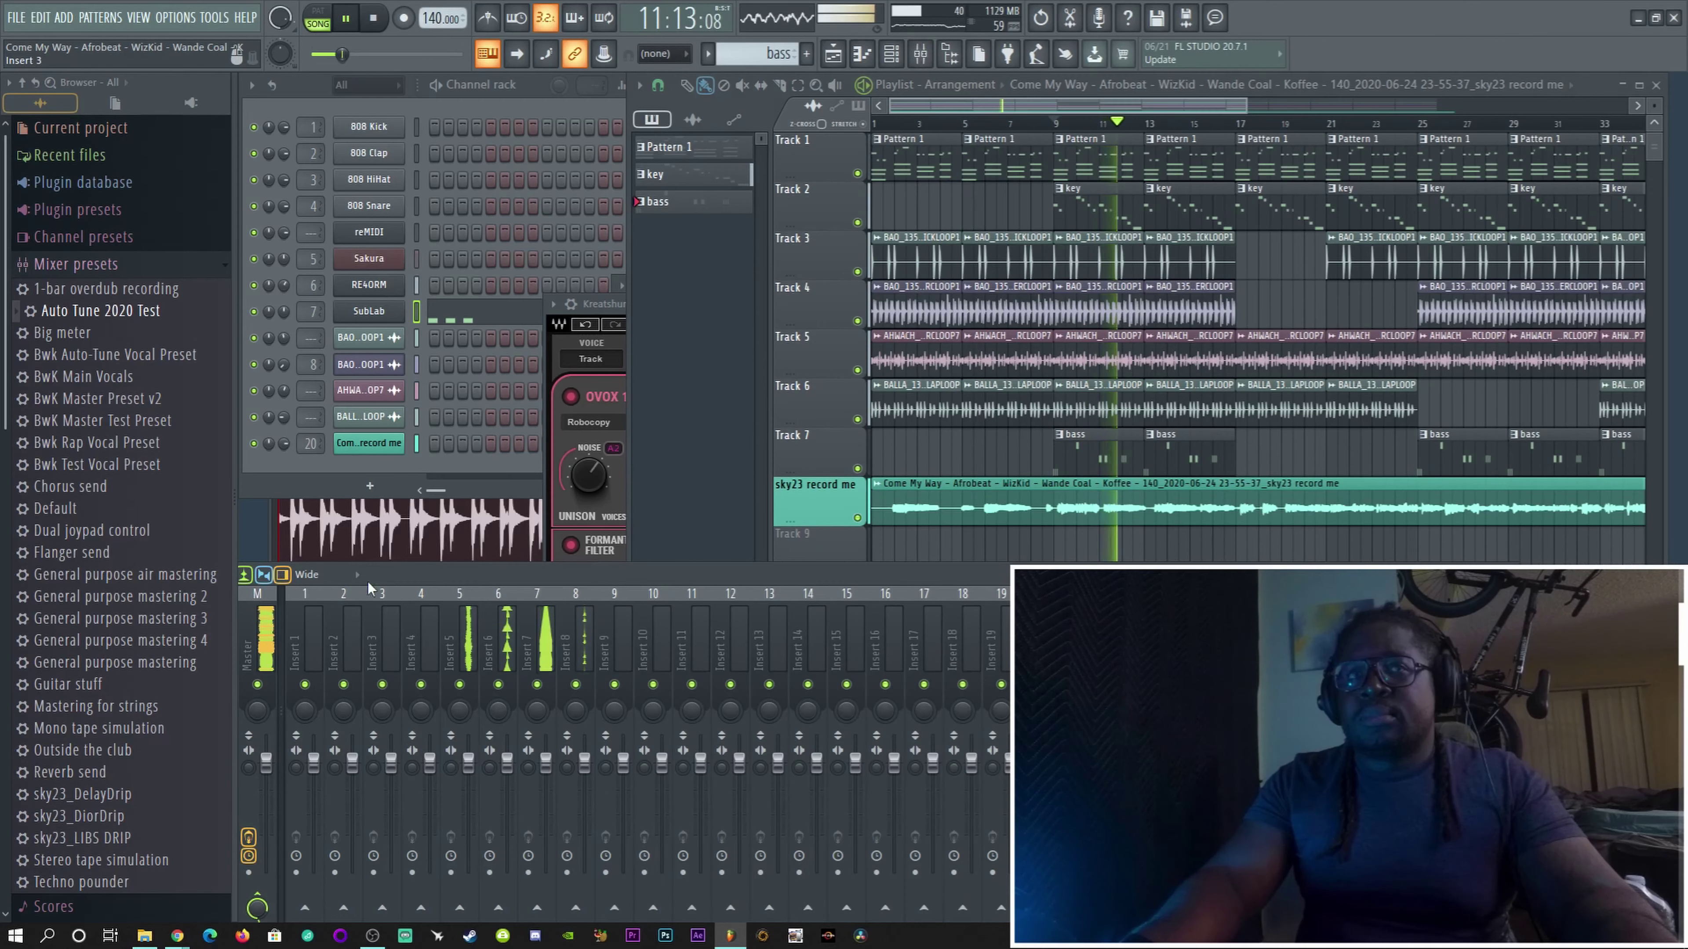
{"action": "left_click", "coordinate": [344, 626]}
{"action": "left_click", "coordinate": [1329, 522]}
{"action": "mouse_move", "coordinate": [1349, 527]}
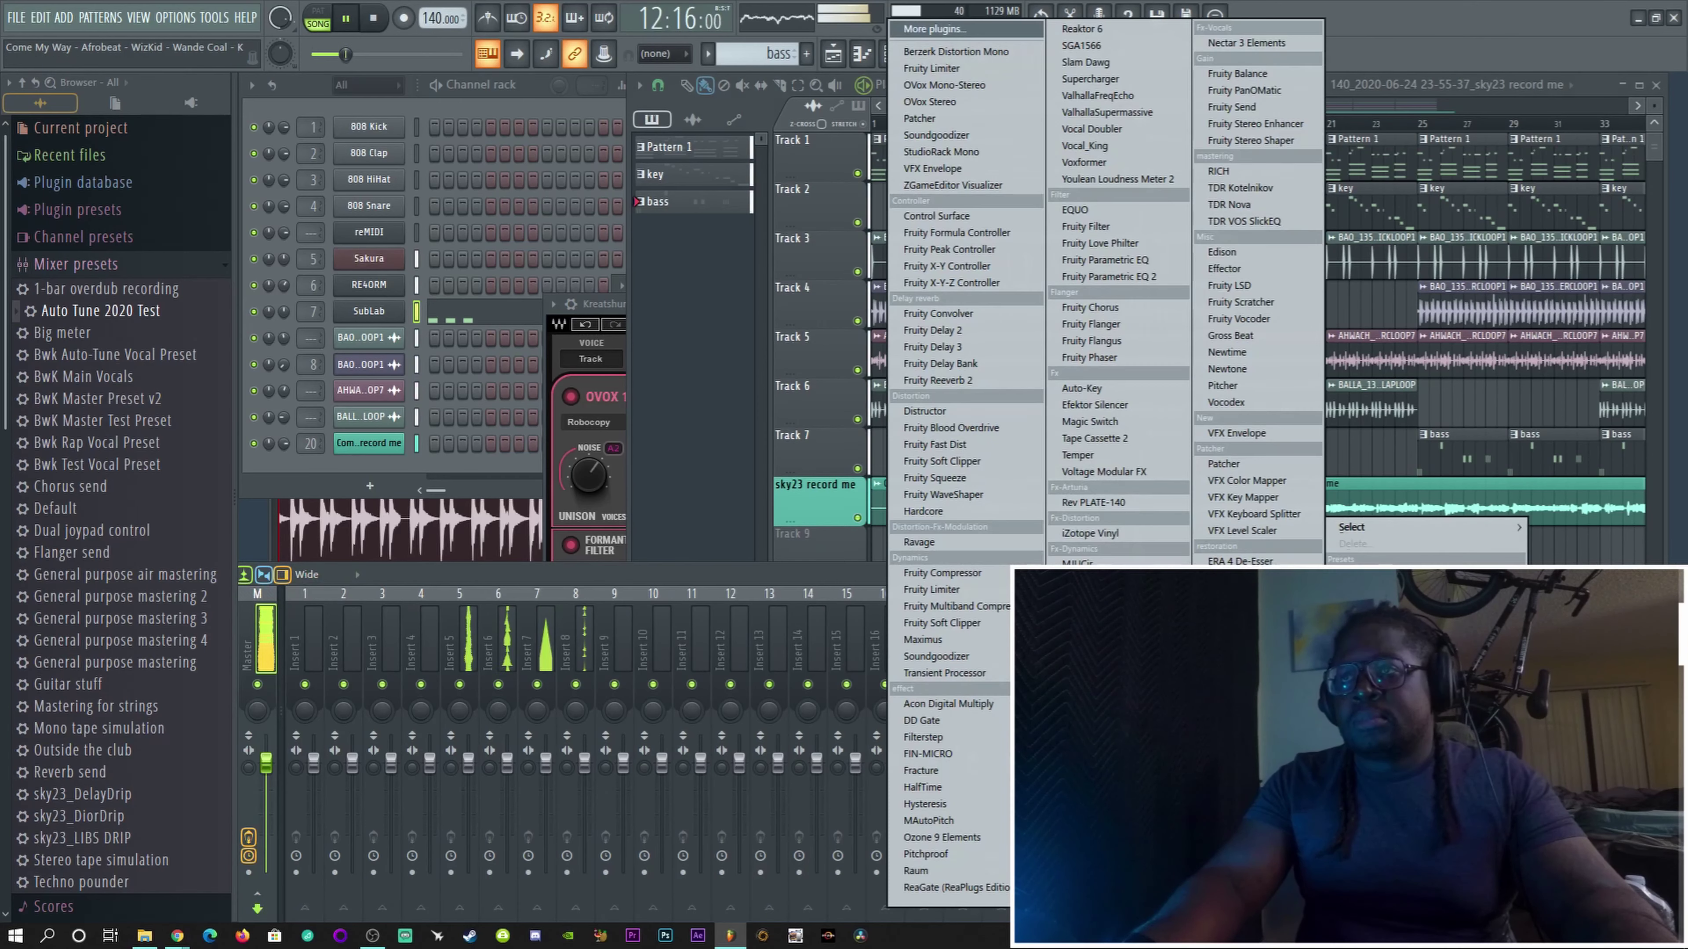
{"action": "left_click", "coordinate": [1219, 171]}
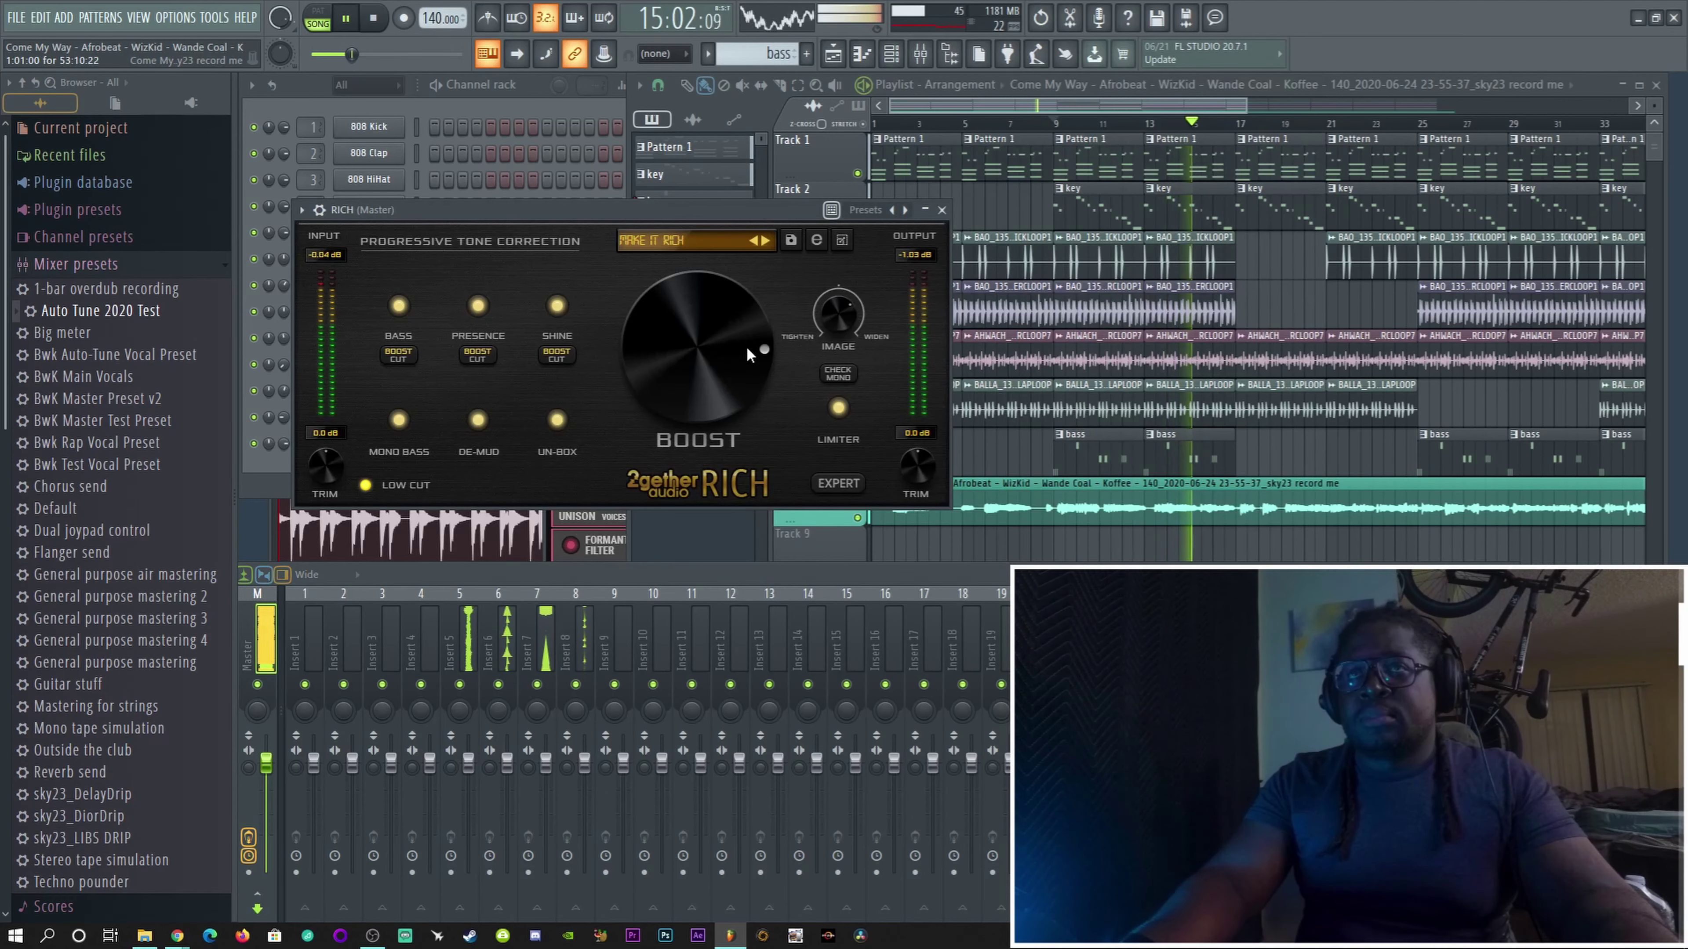
Step: Raise the Boost in RICH slightly during playback, then stop the song and close the plugin window
{"action": "left_click", "coordinate": [829, 320]}
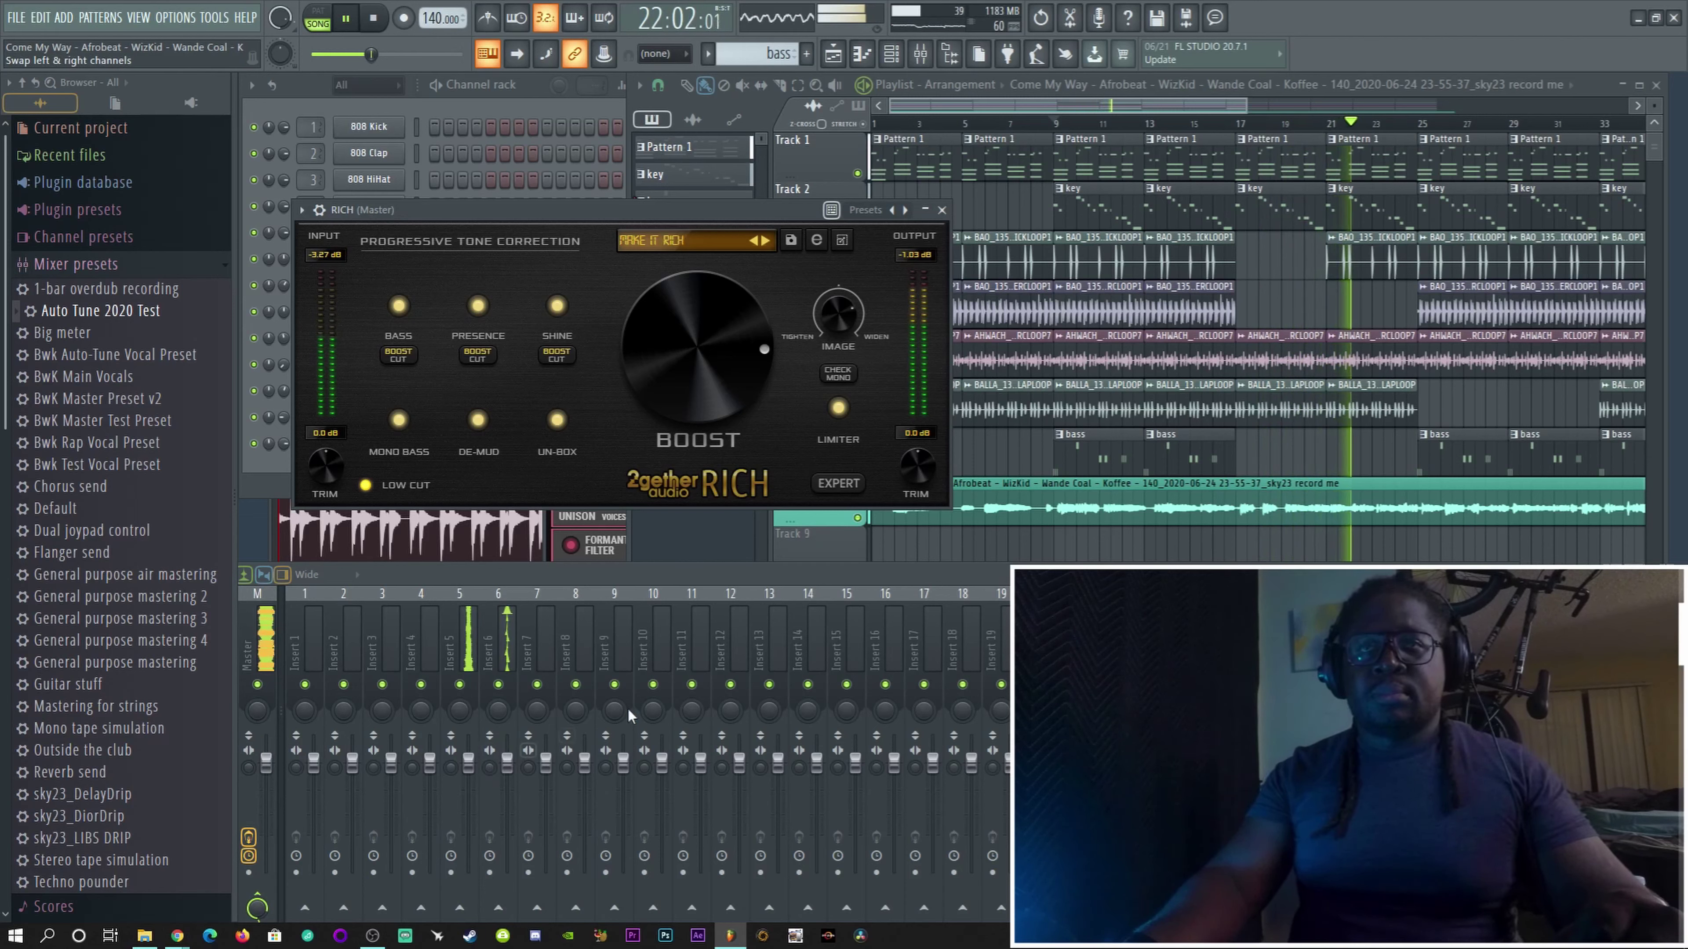
{"action": "left_click_drag", "start_coordinate": [698, 399], "coordinate": [687, 362]}
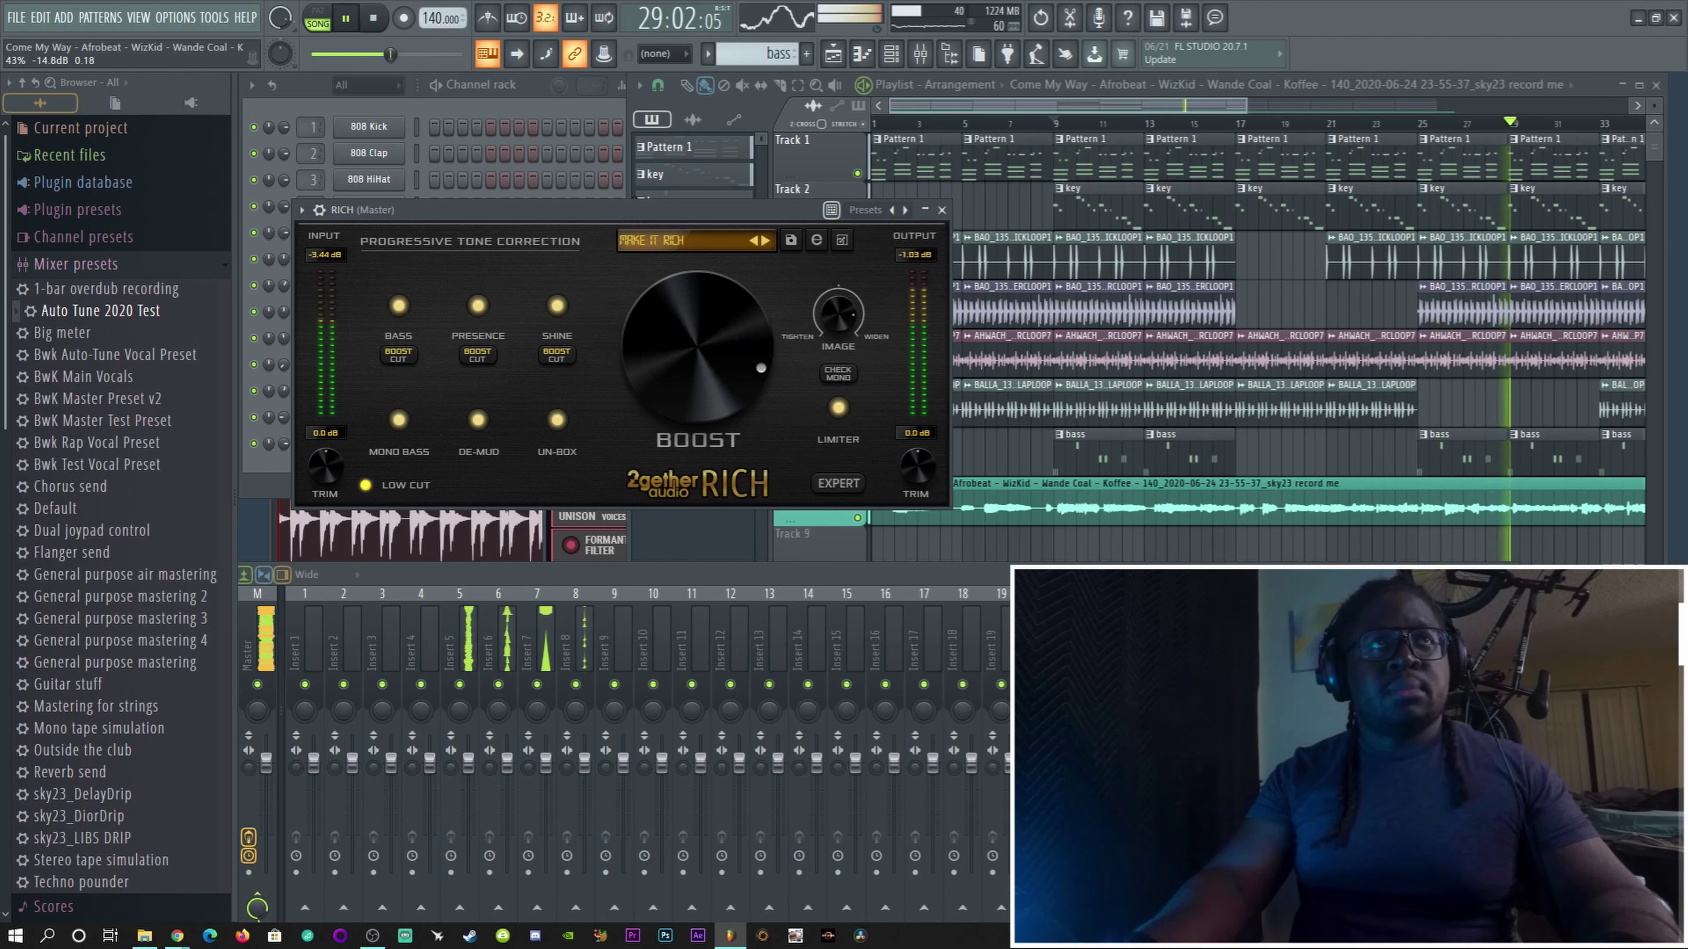
{"action": "key", "text": "space"}
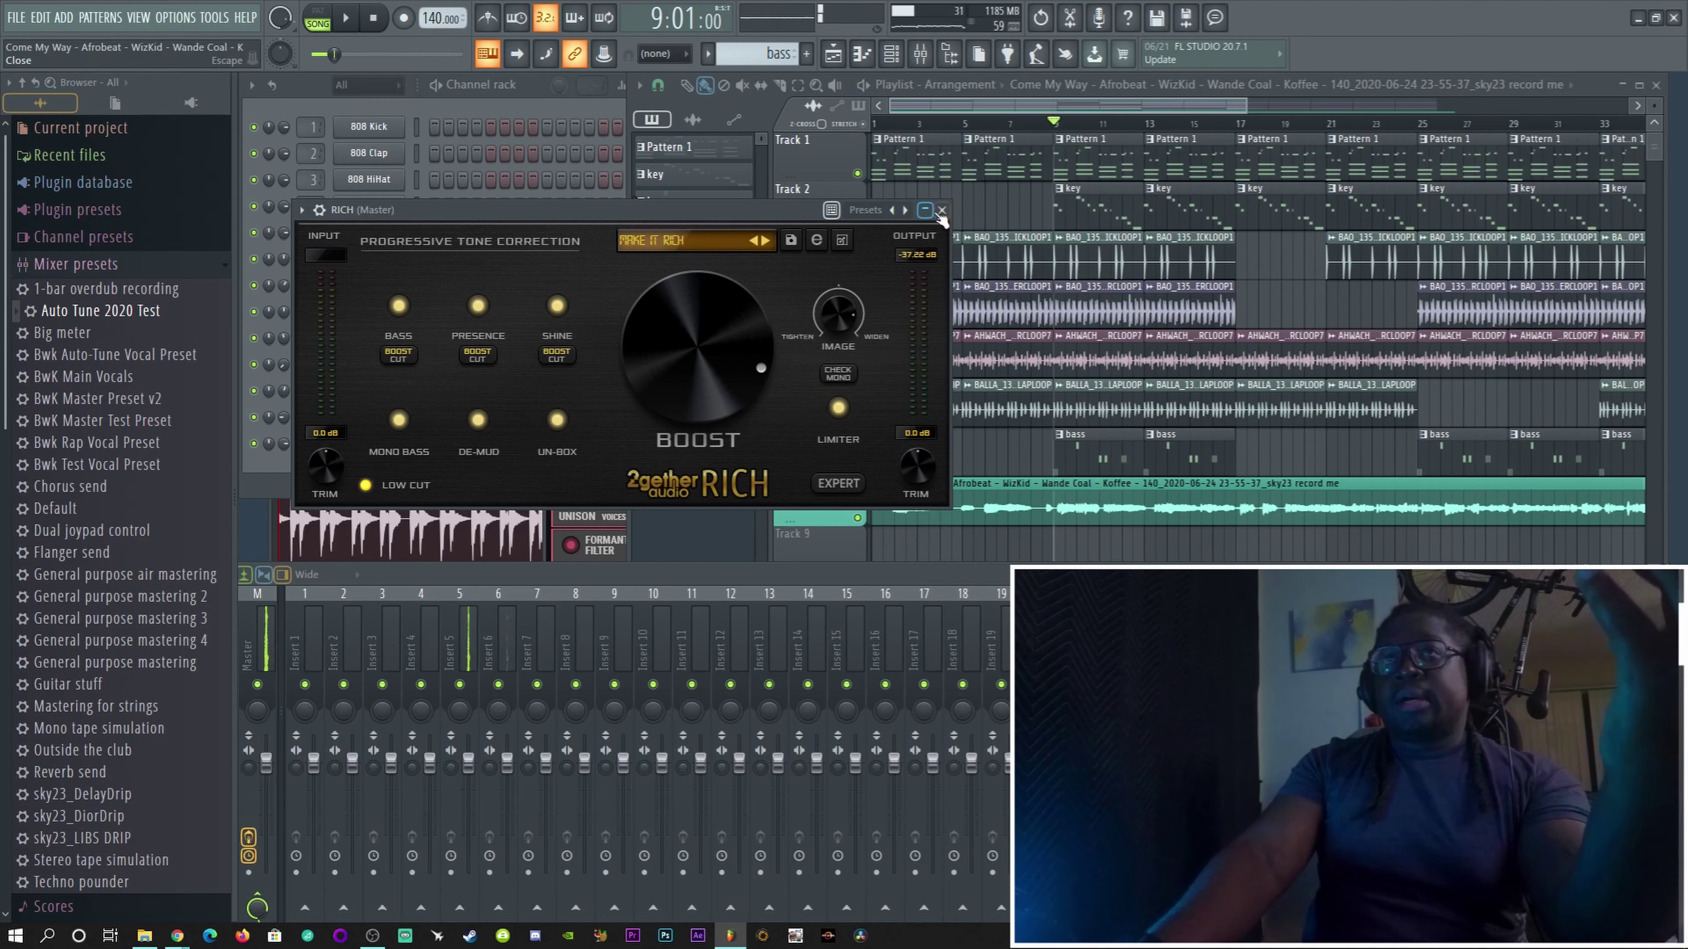
{"action": "left_click", "coordinate": [941, 210]}
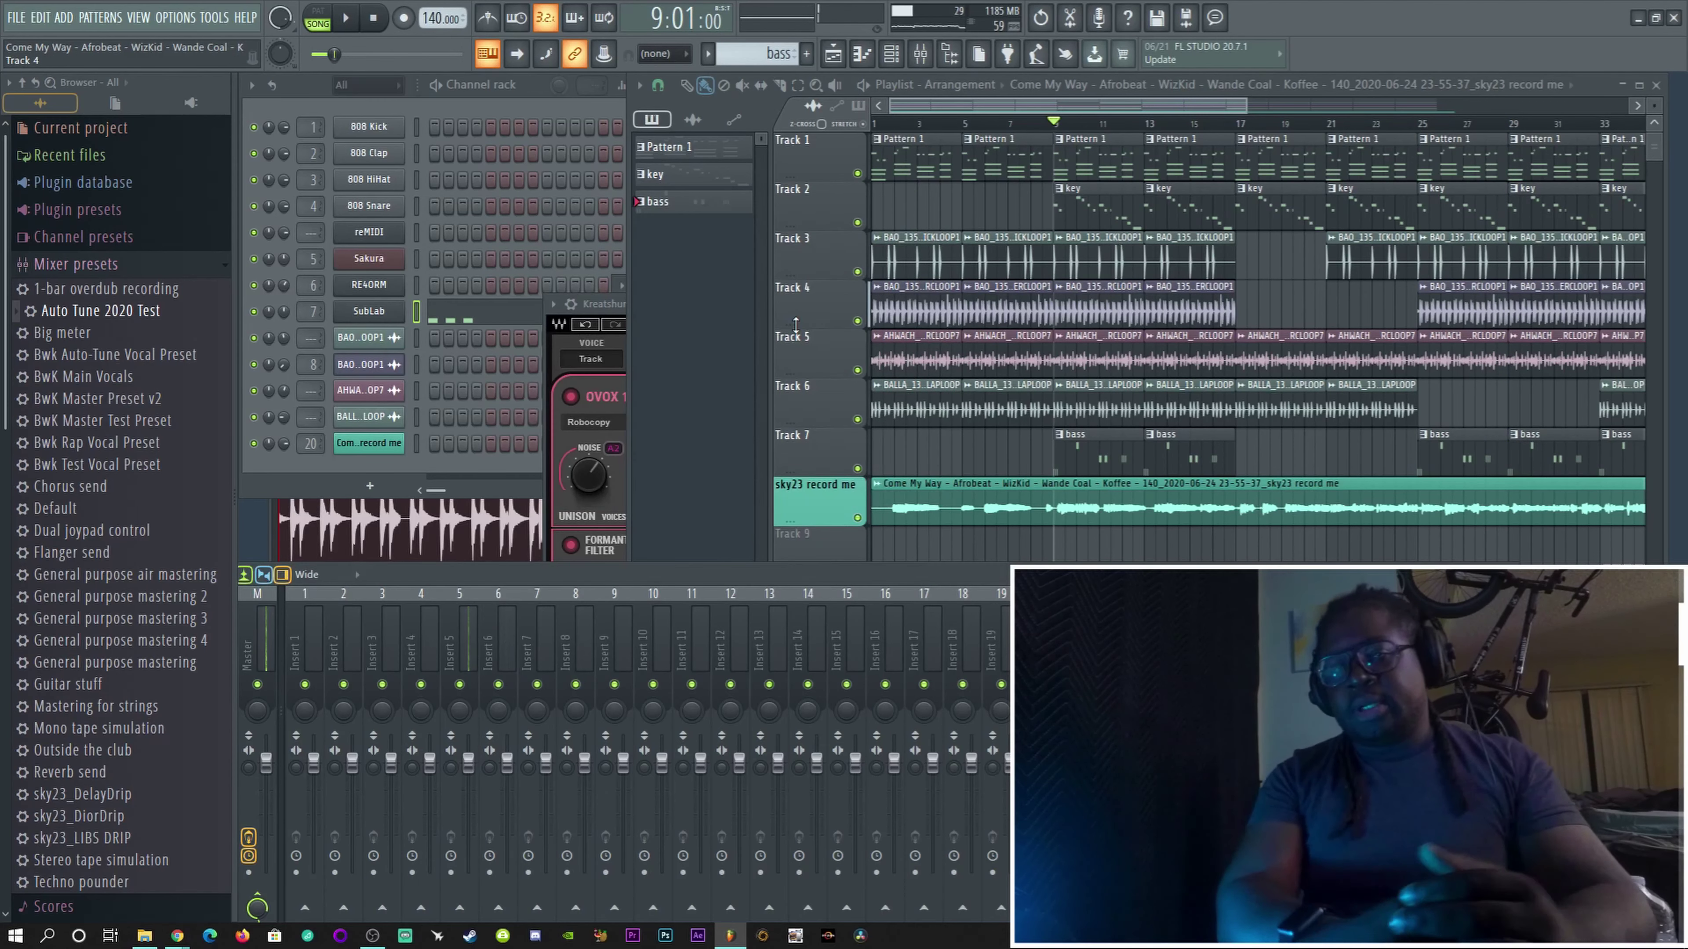